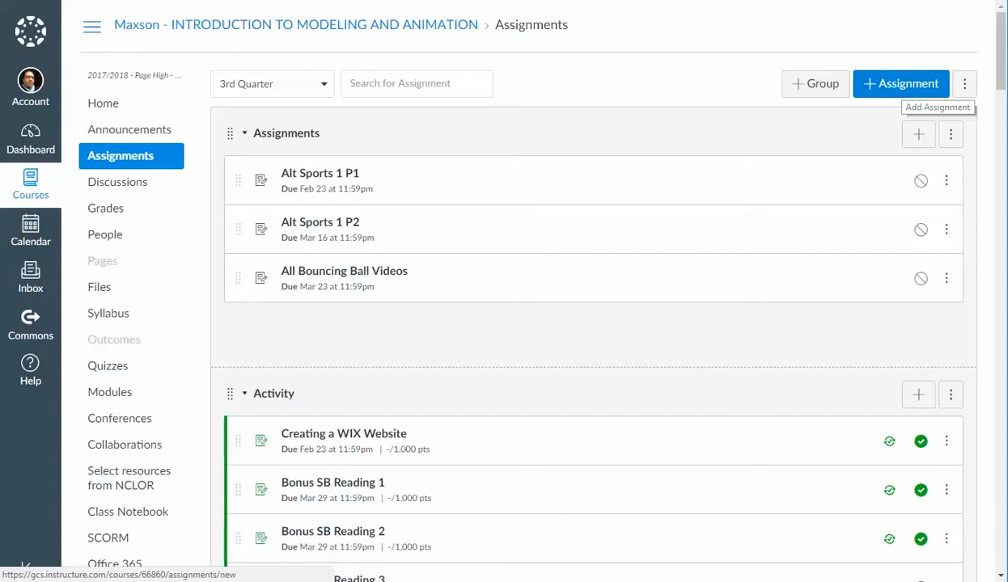
Create a new assignment in the course and name it "Biology Warm-up"
left_click(900, 83)
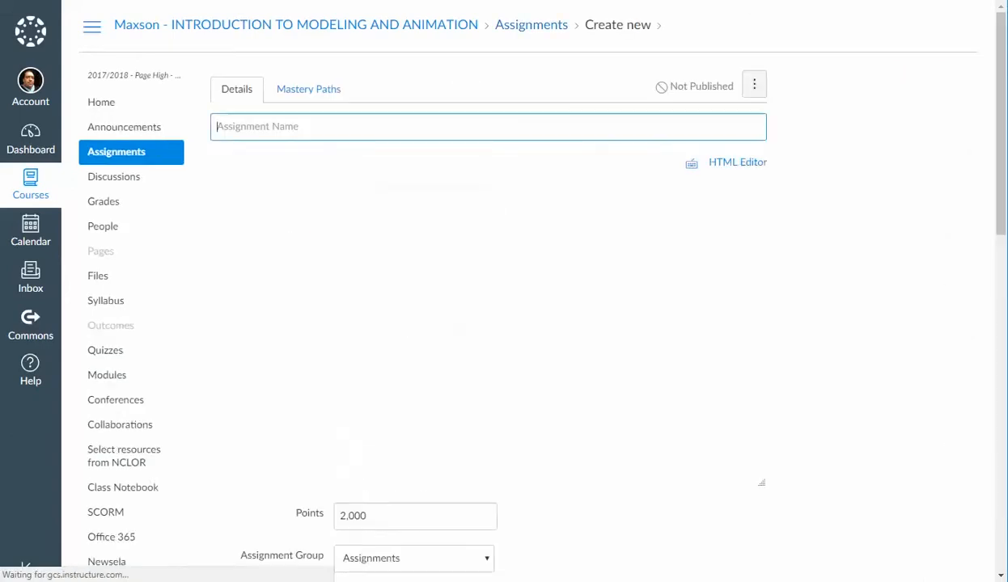
left_click(405, 127)
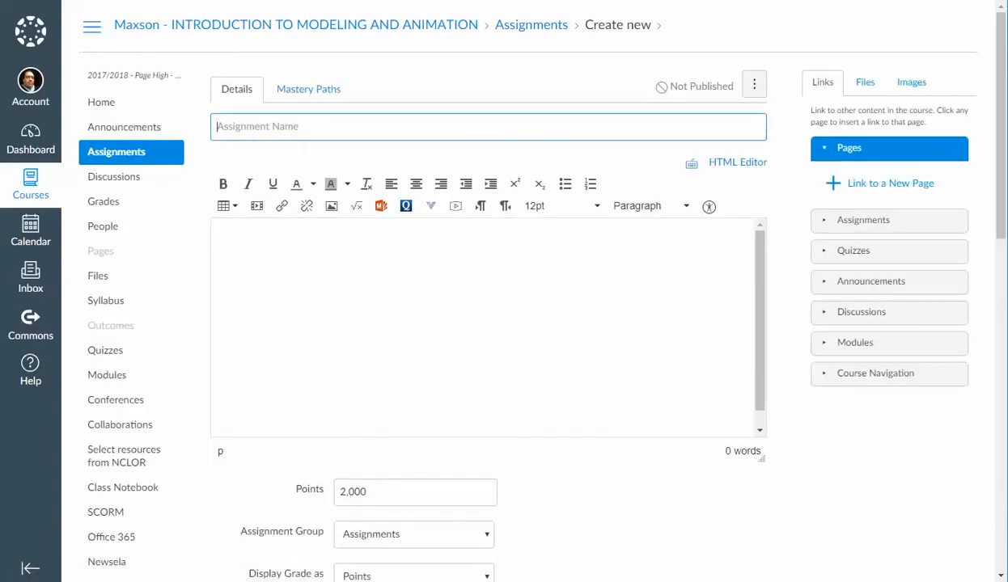
type("Biology Warm-up")
Enter "List the steps in Osmosis that we saw in the video yesterday." as the assignment description
left_click(219, 235)
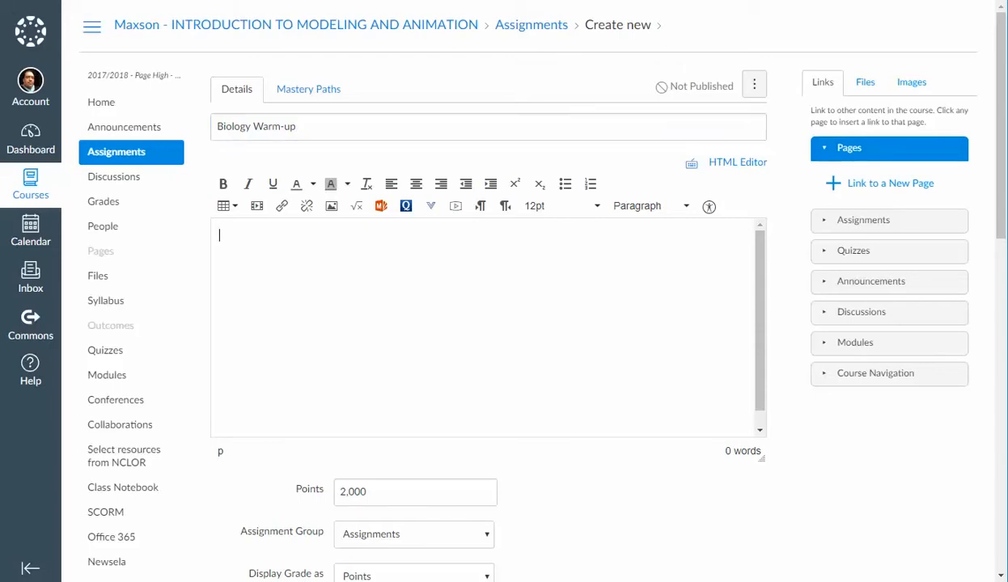
type("List the steps in Osmosis ")
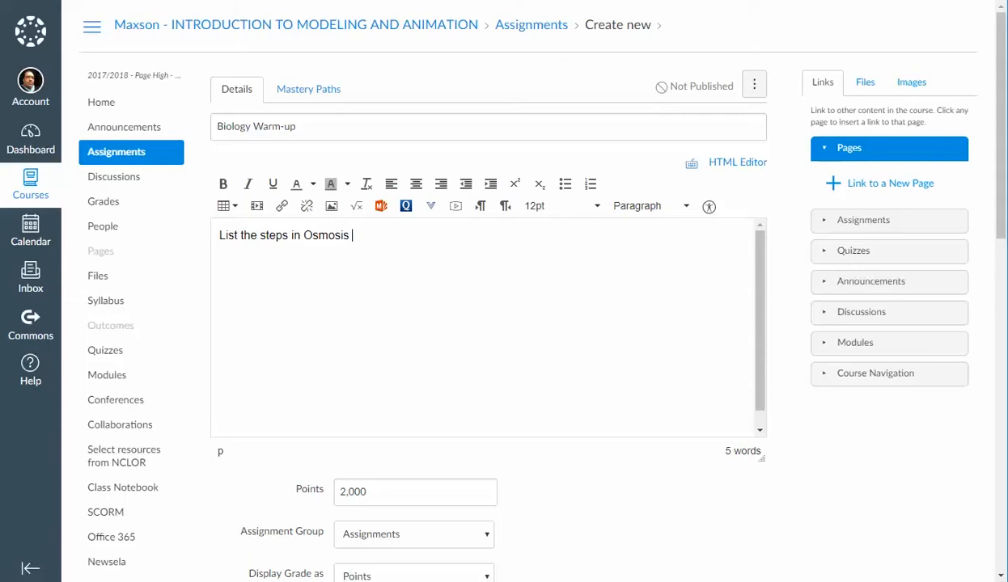
type("that we saw in the vid")
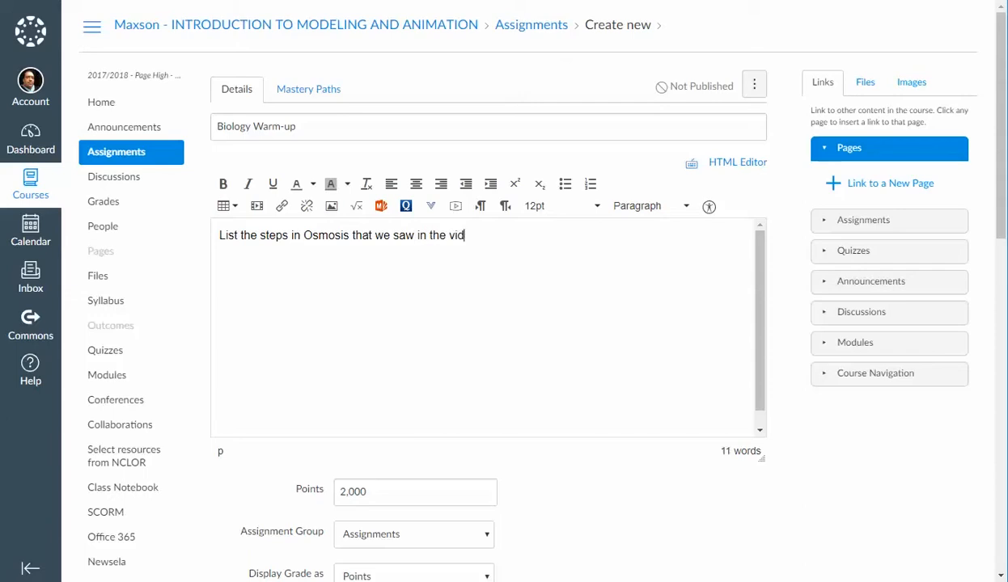
type("eo yesterday")
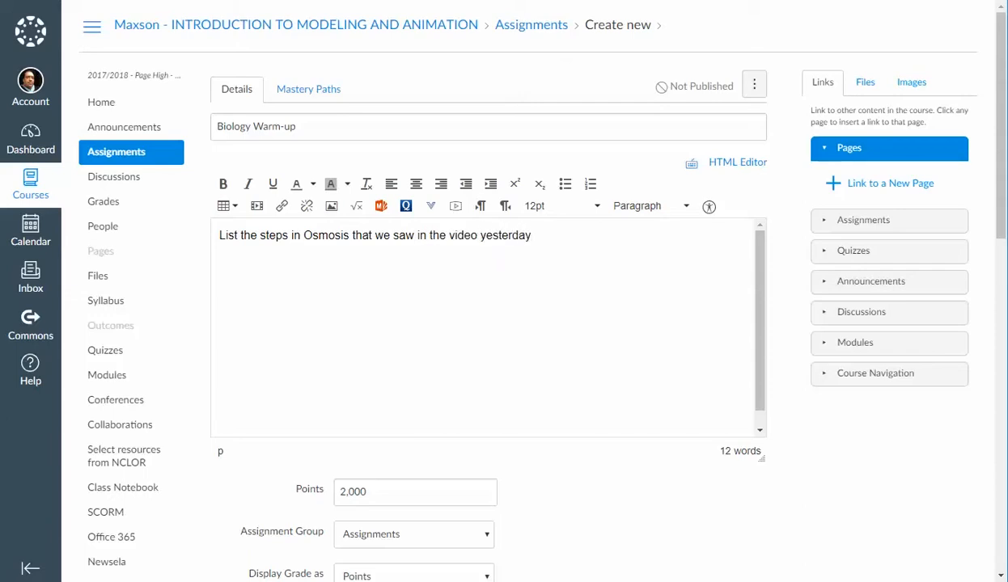
type(".")
Set the assignment's points to 100 and assign it to the Warm-ups group
scroll(485, 324, "down", 3)
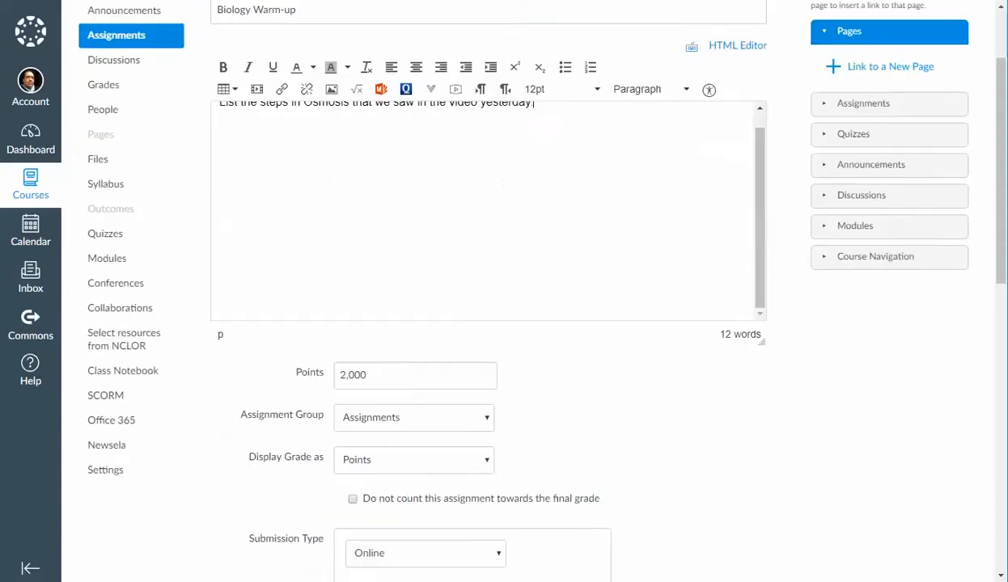
left_click_drag(368, 346, 335, 346)
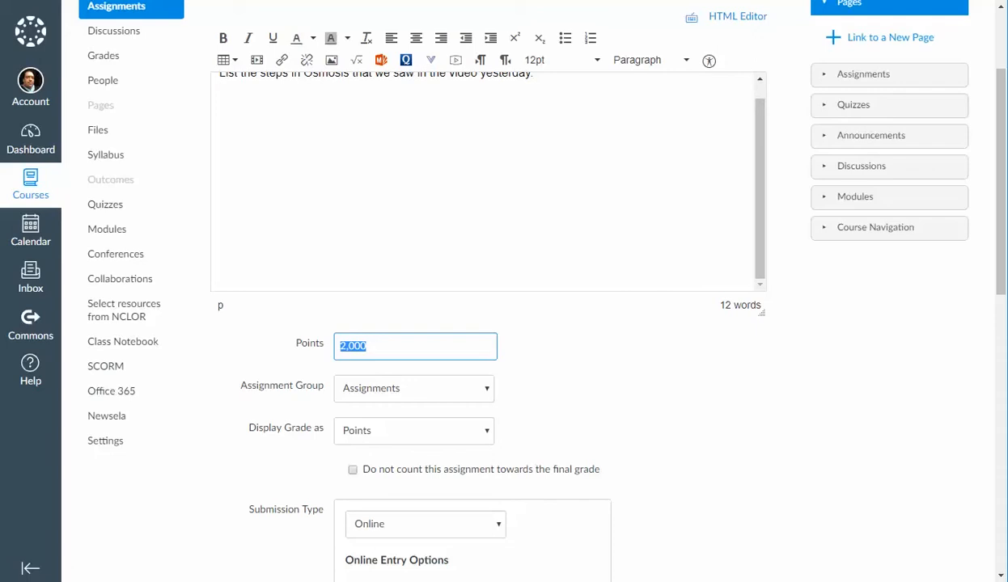
type("100")
left_click(414, 389)
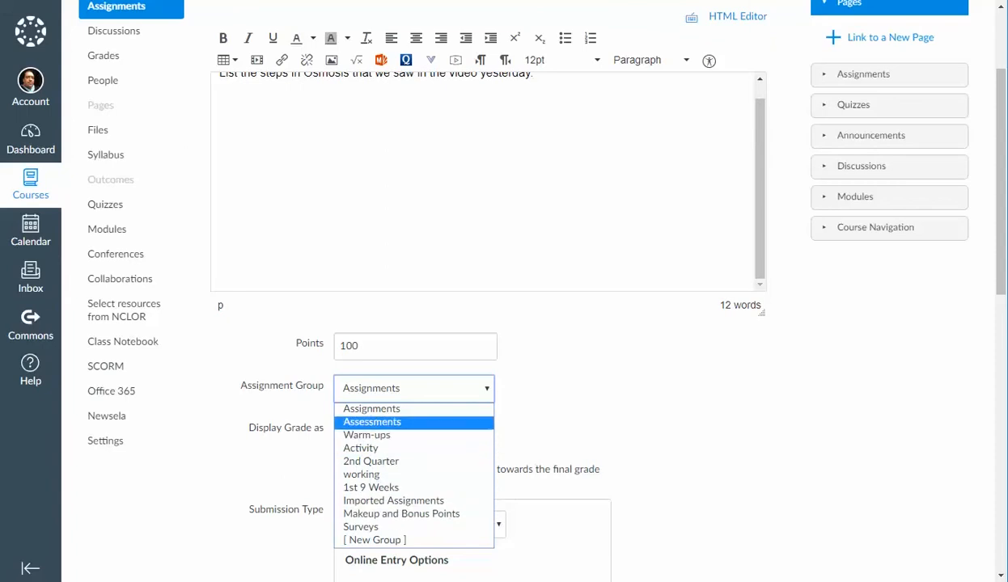
left_click(366, 435)
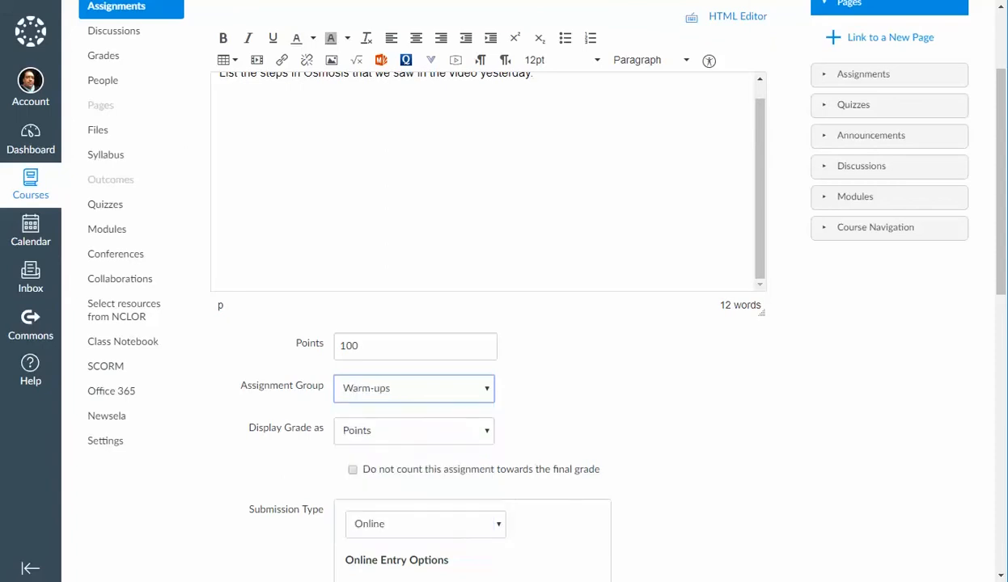
Choose Points as the way the assignment's grade is displayed
scroll(525, 291, "up", 3)
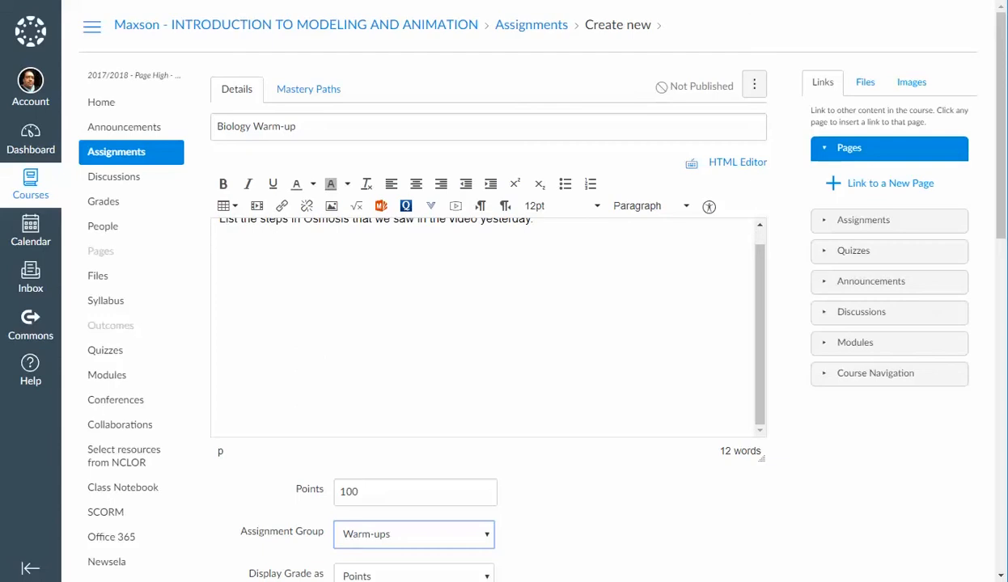
scroll(526, 291, "down", 4)
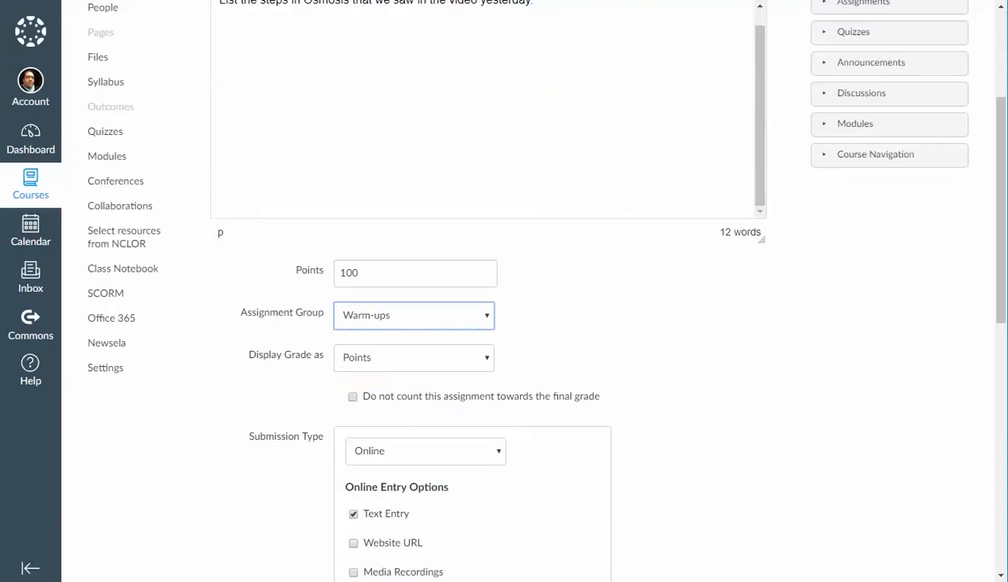
left_click(413, 358)
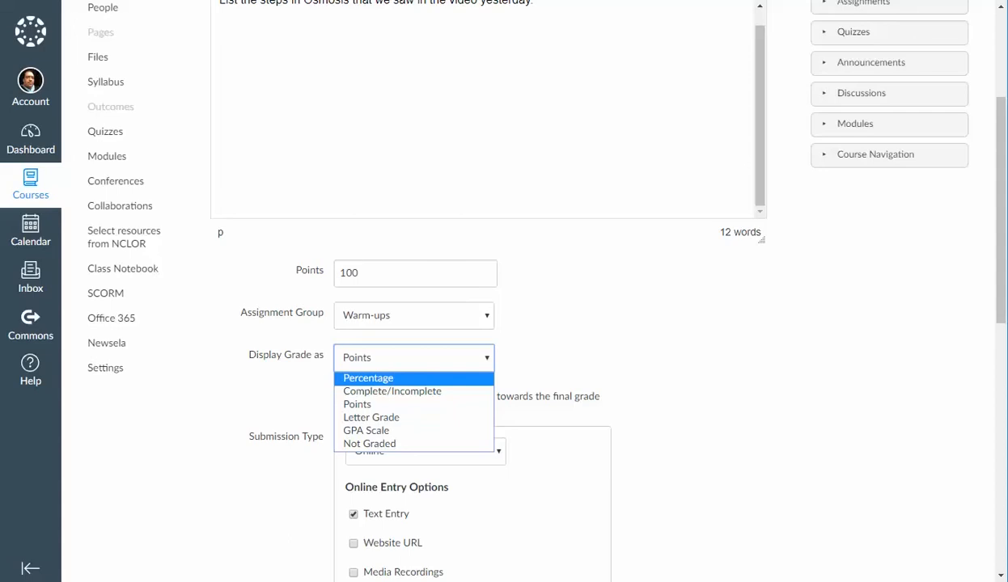
left_click(388, 404)
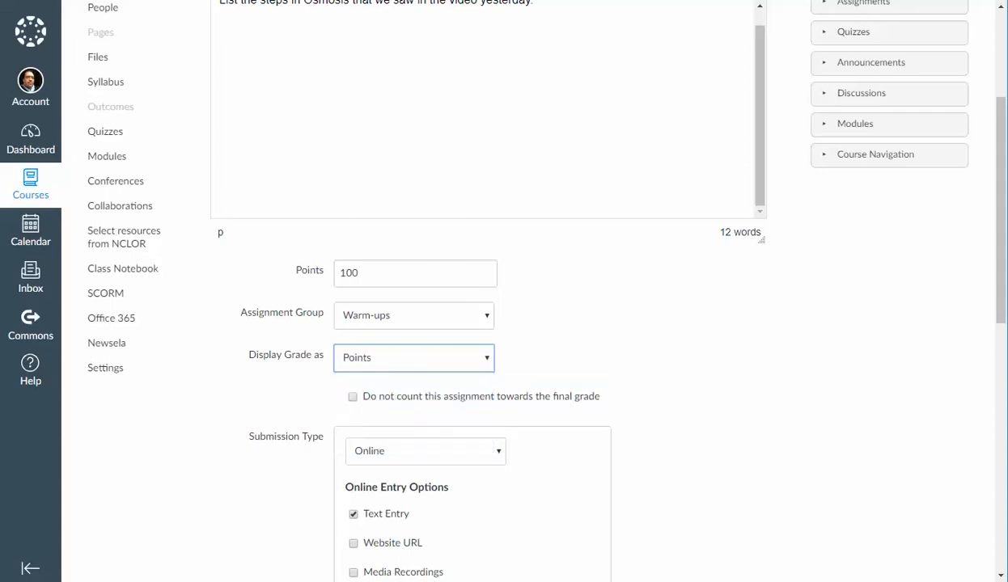
Try the No Submission, Online and On Paper submission types for the assignment
scroll(477, 295, "down", 3)
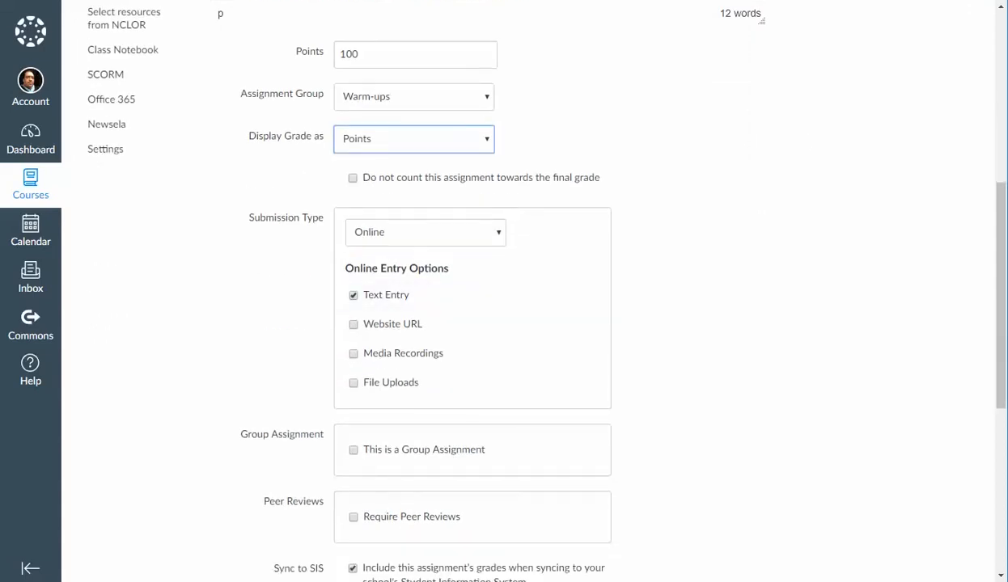
left_click(425, 233)
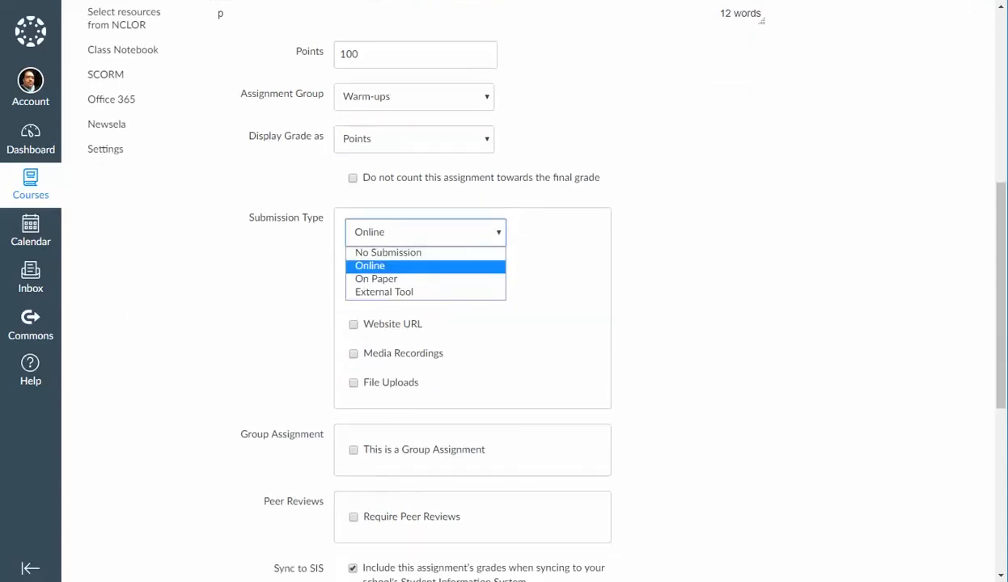
left_click(388, 253)
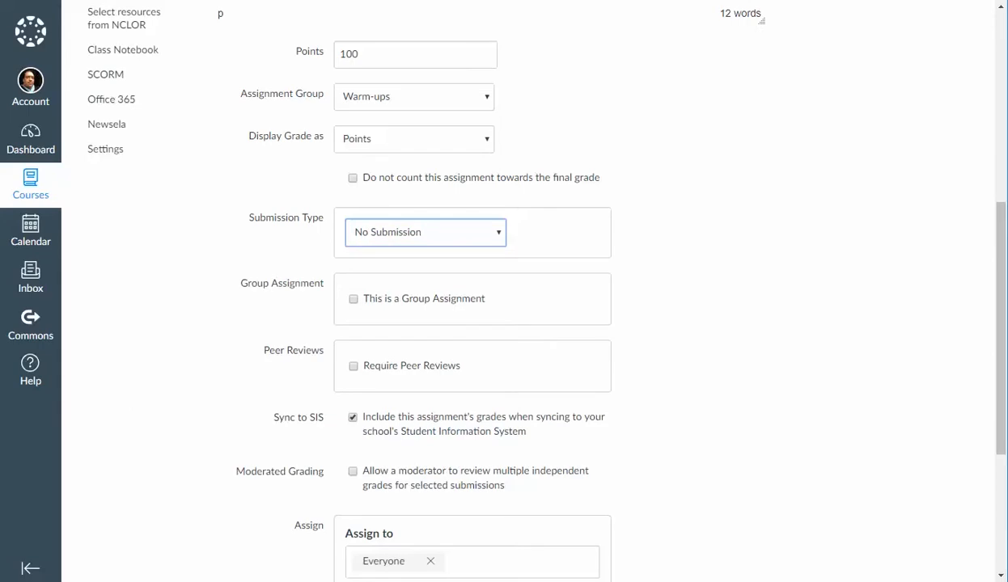
left_click(425, 233)
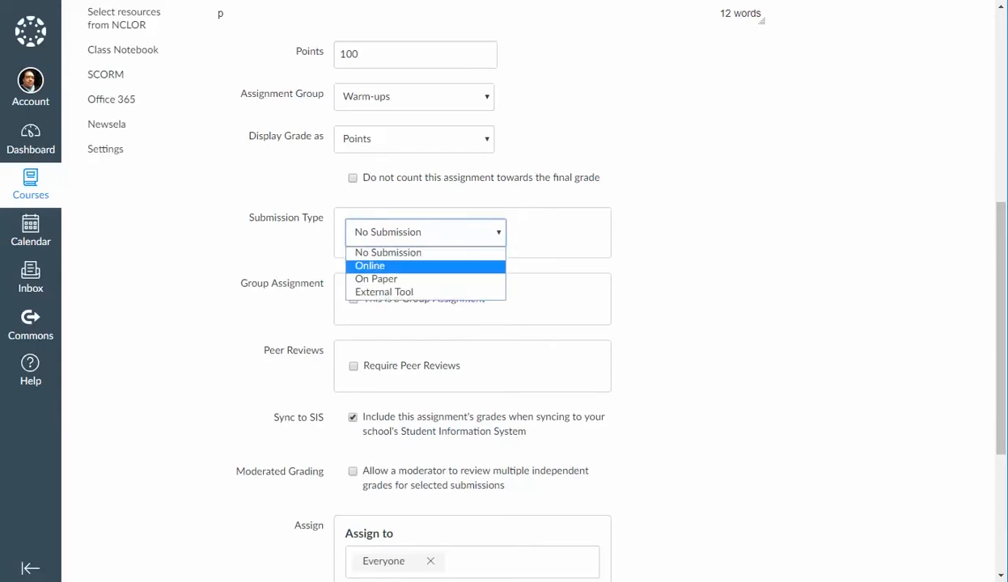
left_click(373, 263)
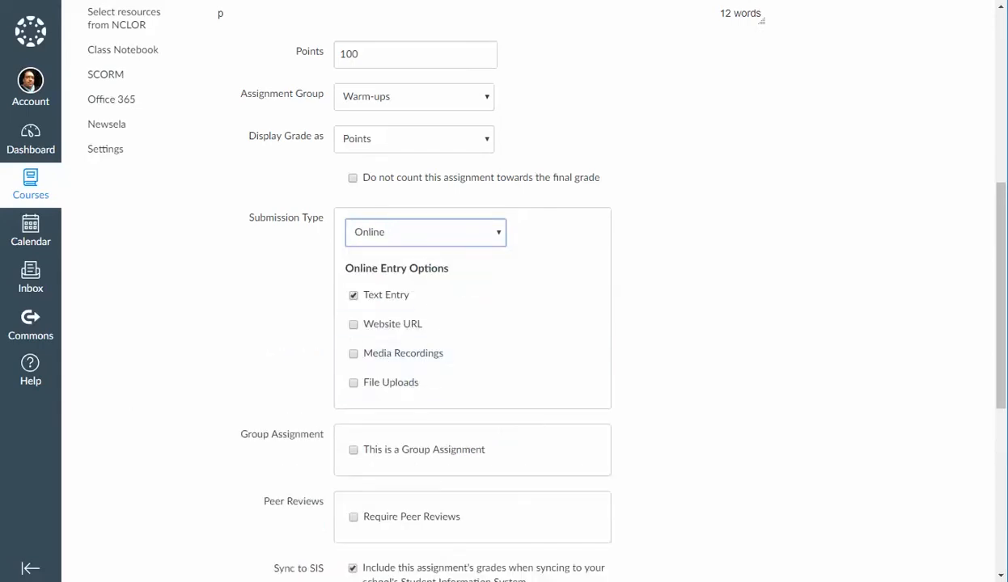
left_click(426, 233)
left_click(377, 279)
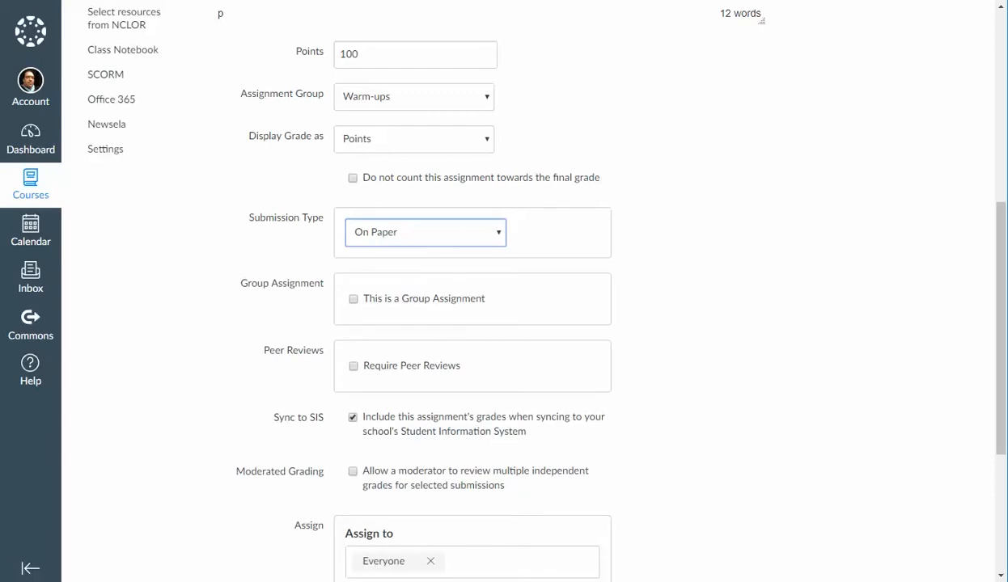
Try the External Tool submission type with "turnitin" as the tool URL
left_click(426, 233)
left_click(377, 292)
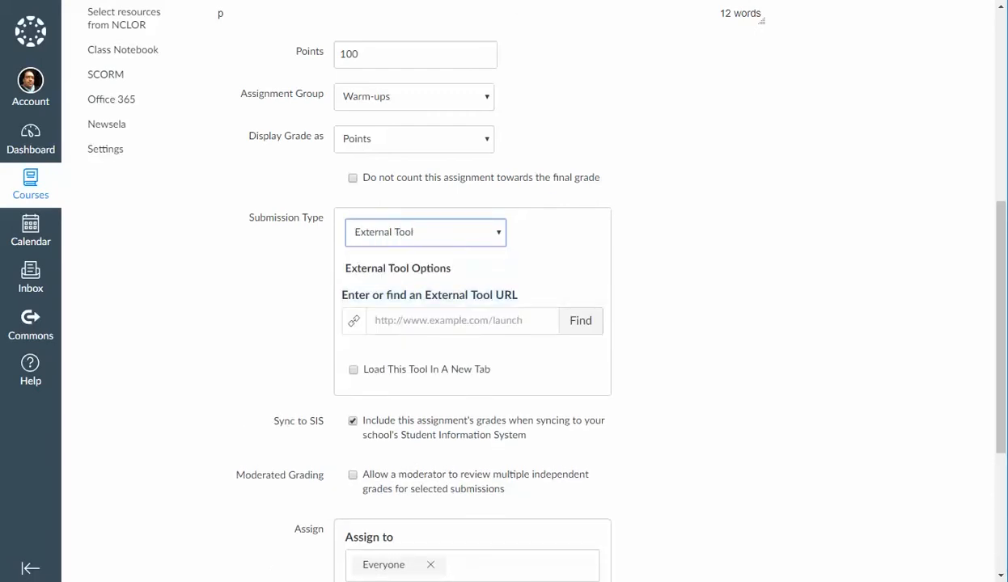
left_click(425, 233)
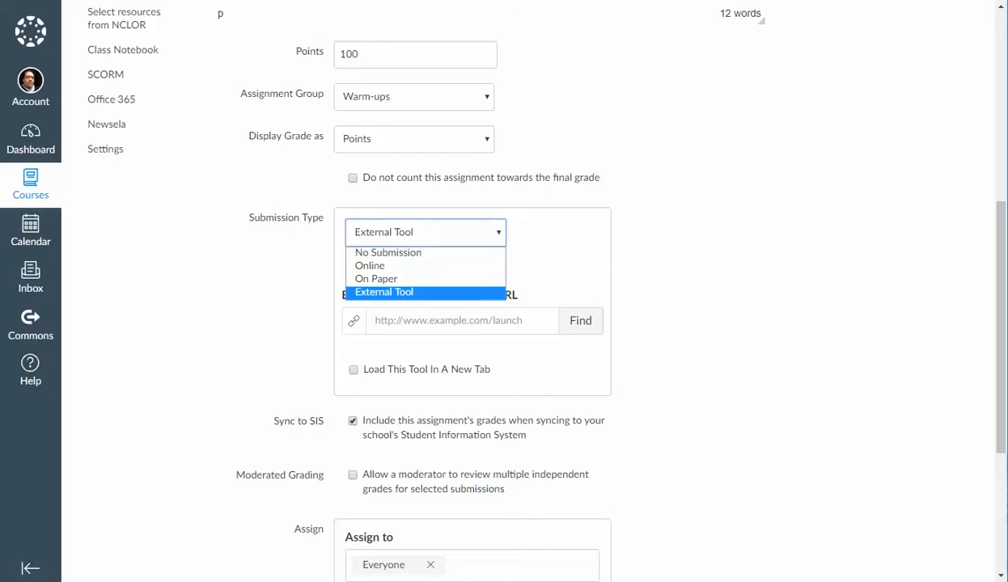
left_click(462, 321)
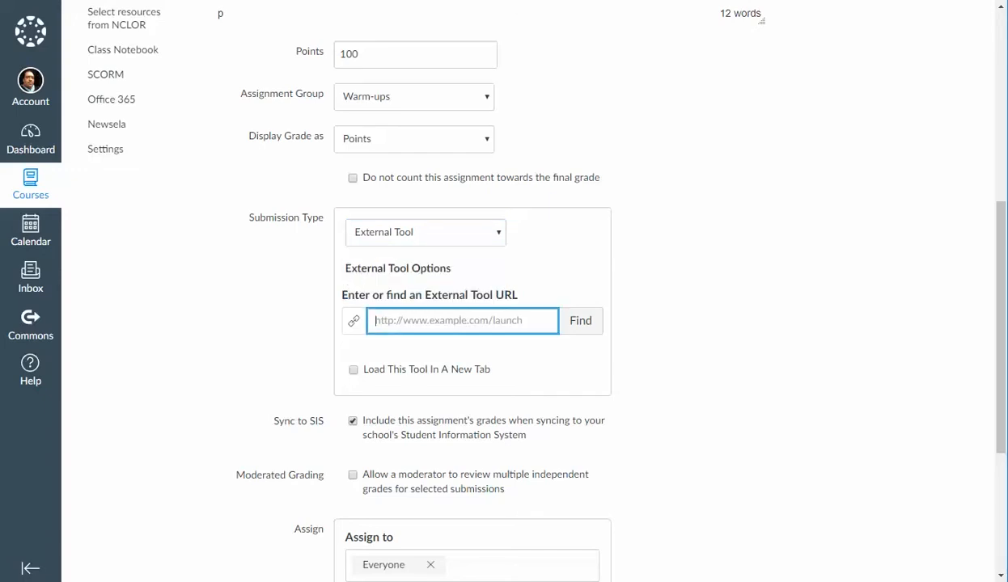
type("turnit")
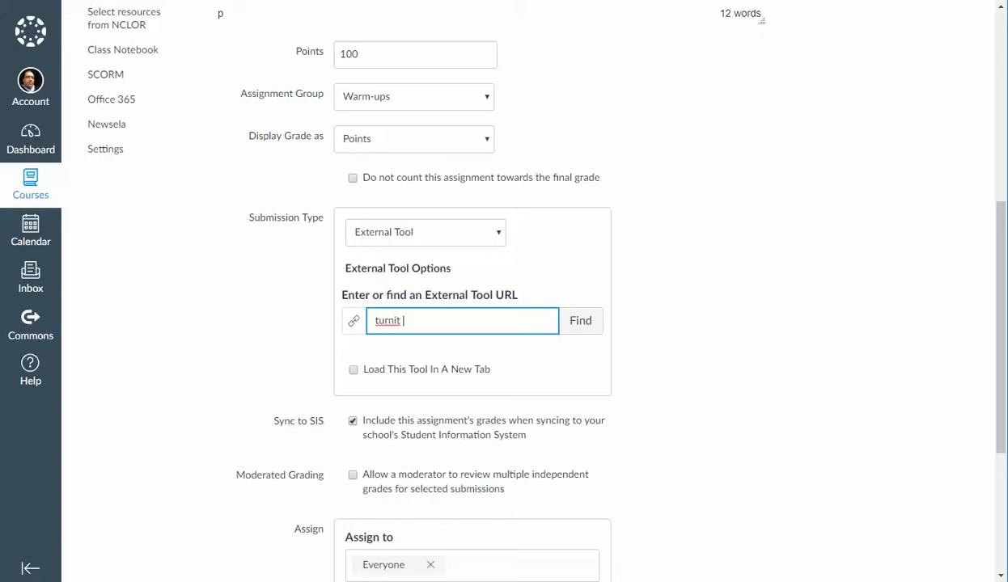
key("BackSpace")
type("in")
Set the assignment's submission type to Online
left_click(425, 232)
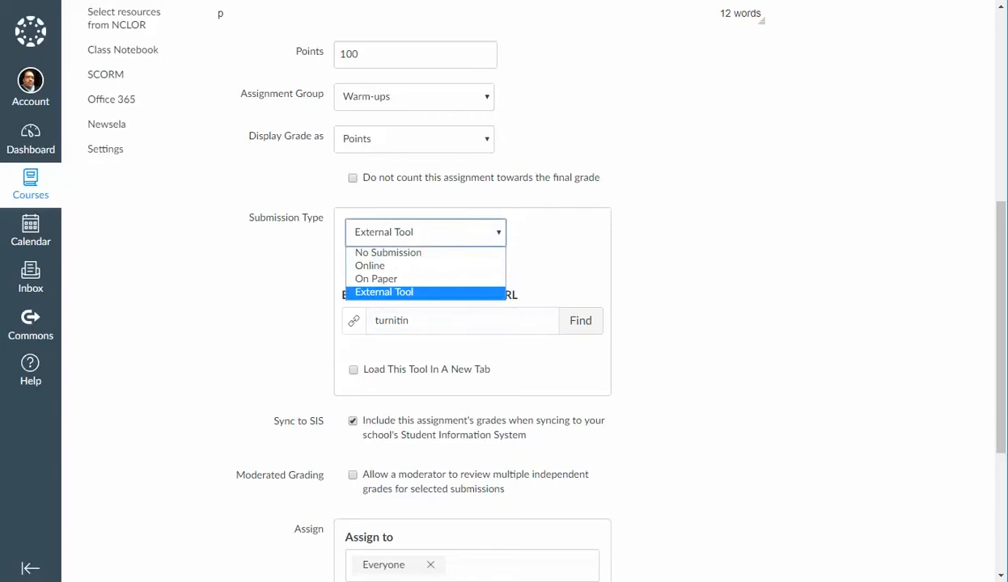
left_click(371, 266)
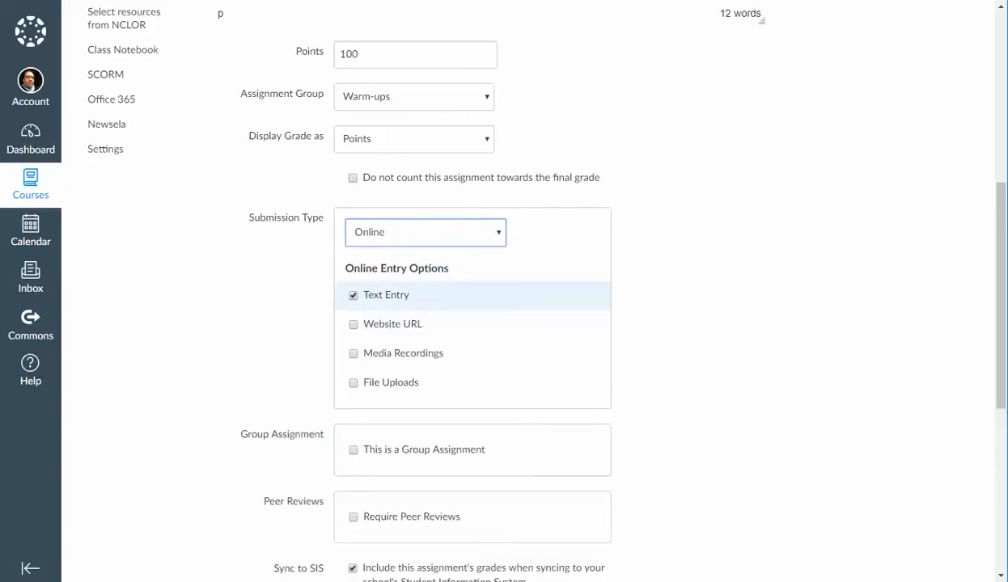
scroll(504, 291, "up", 5)
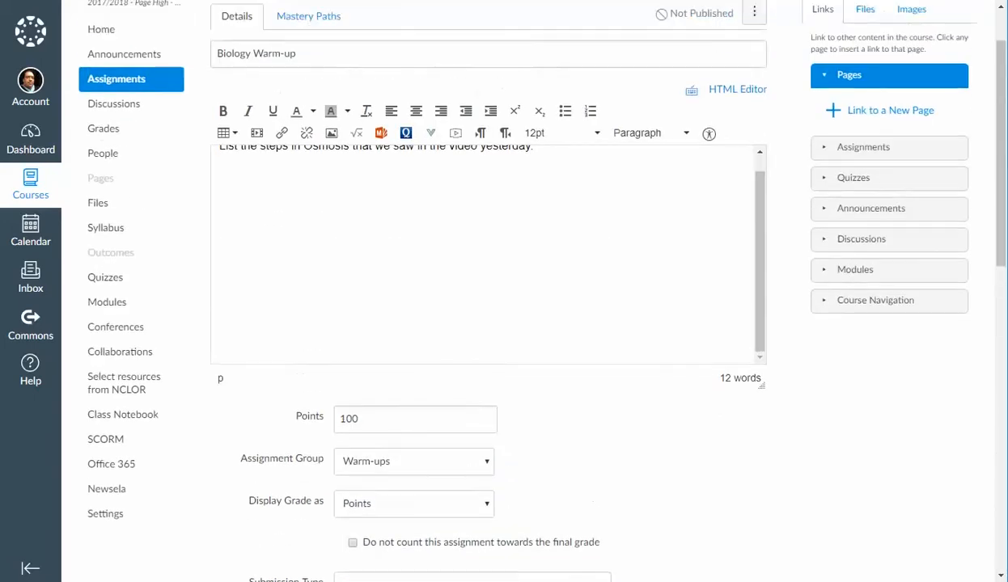
scroll(485, 292, "down", 5)
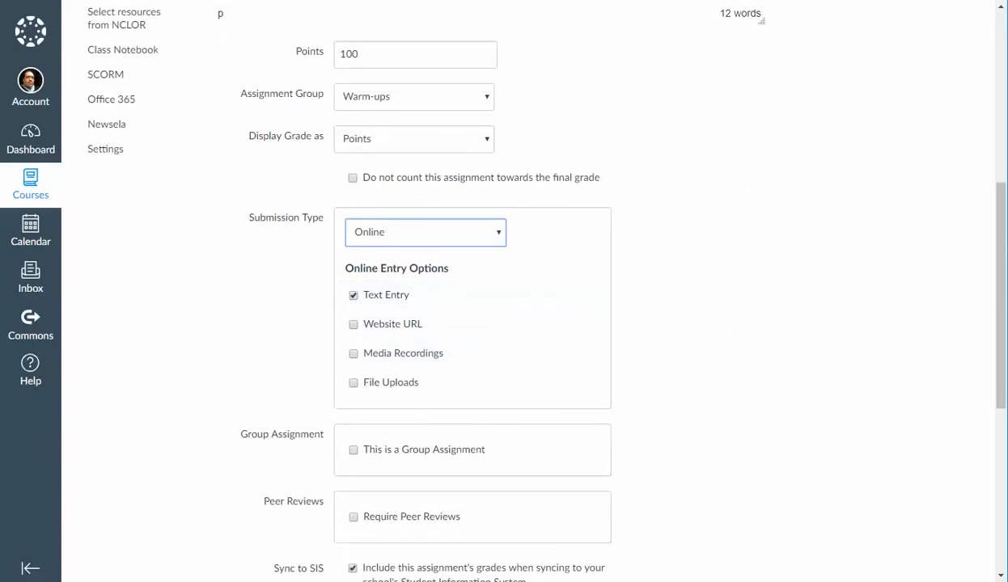
Add a second line to the description reading "Put the answer in the Text Entry Box"
scroll(485, 293, "up", 6)
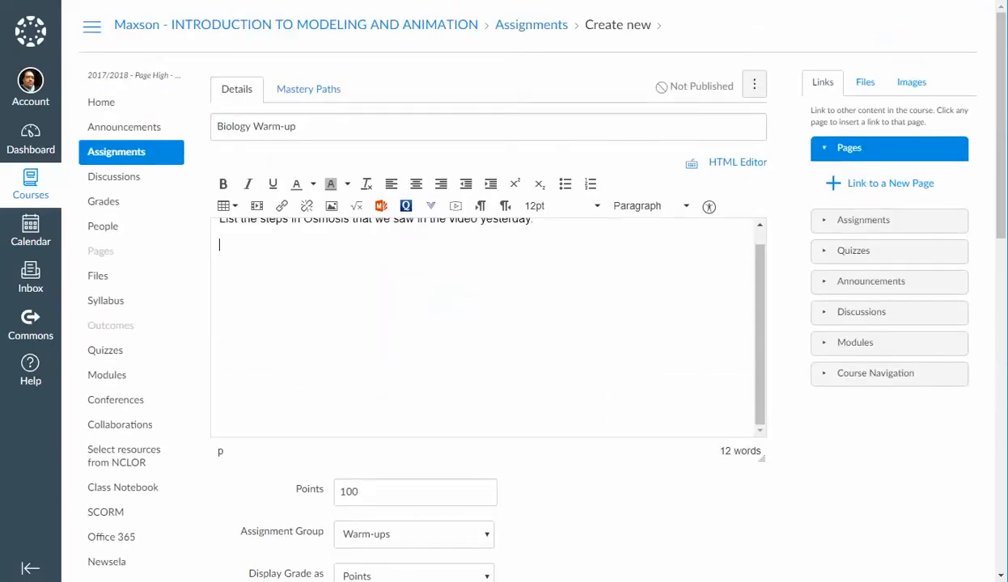
type("Put the answer")
key("BackSpace")
key("BackSpace")
type("er ")
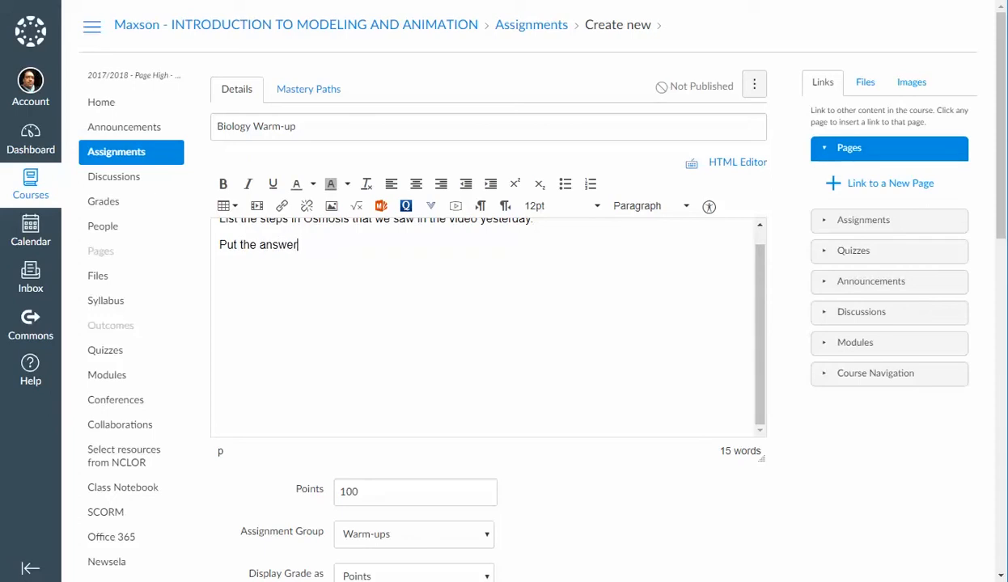
type("in the Text Entry bo")
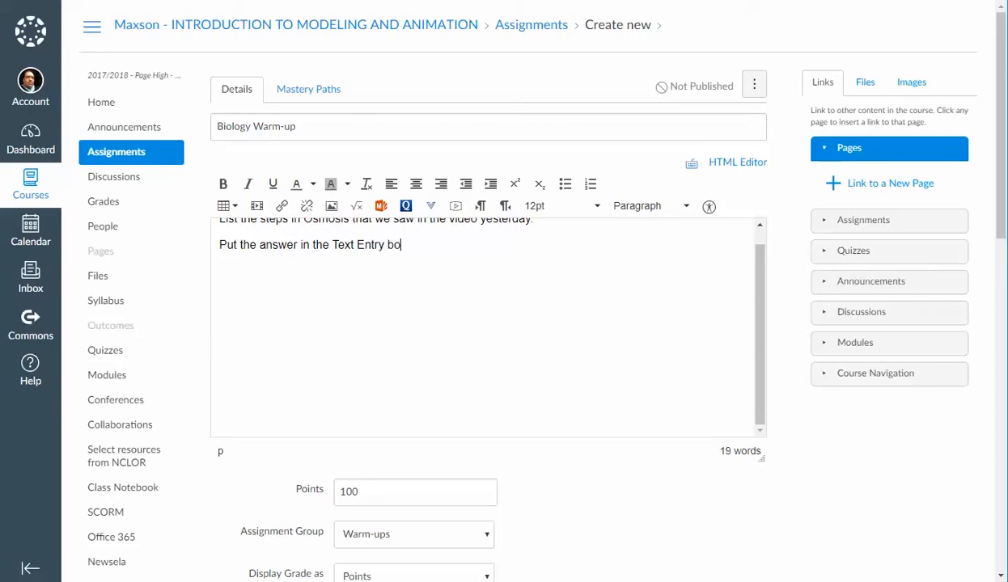
key("BackSpace")
key("BackSpace")
type("Box")
Allow Text Entry and File Uploads as online entry options, and turn off Website URL and Media Recordings
scroll(472, 323, "down", 5)
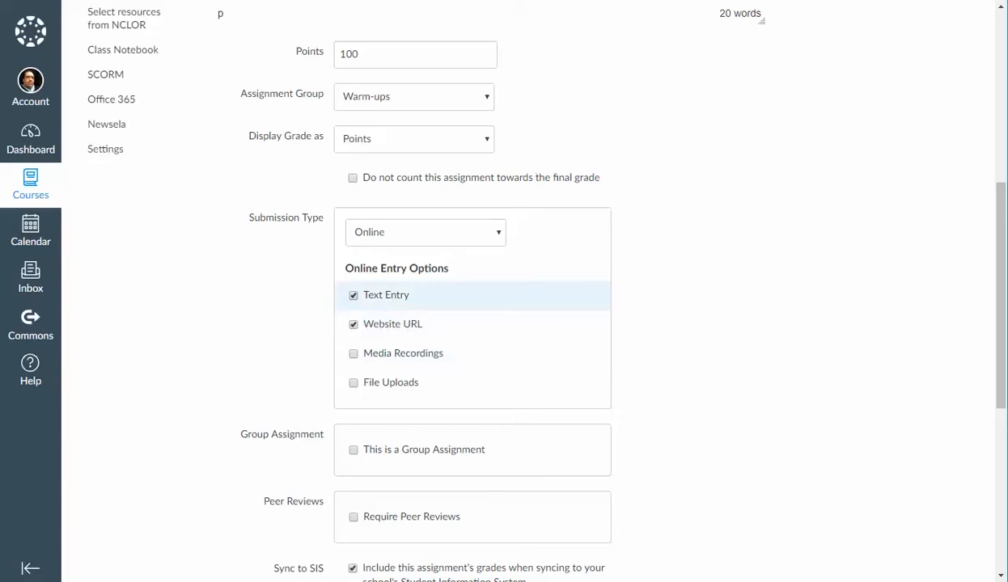
left_click(354, 295)
left_click(353, 295)
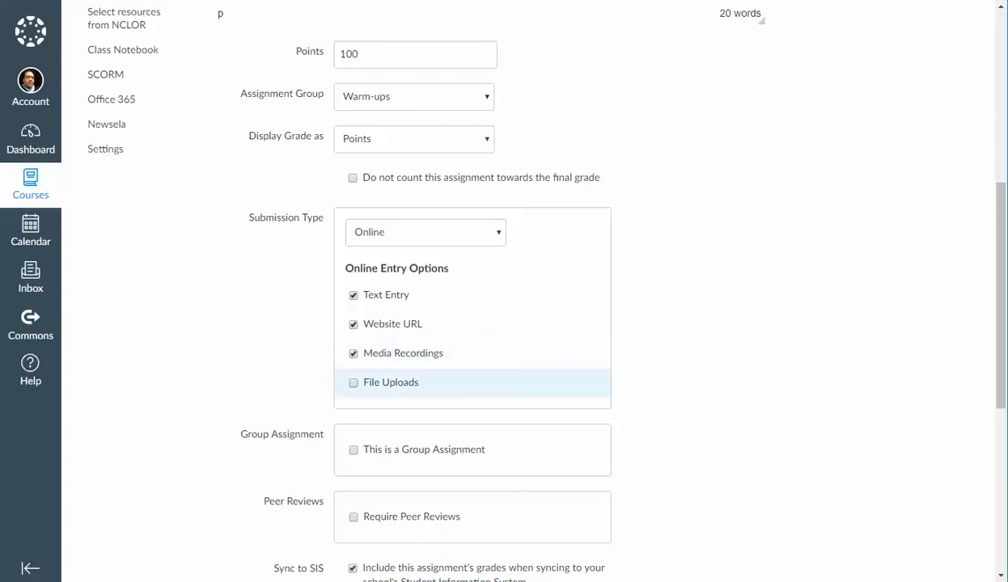
left_click(354, 383)
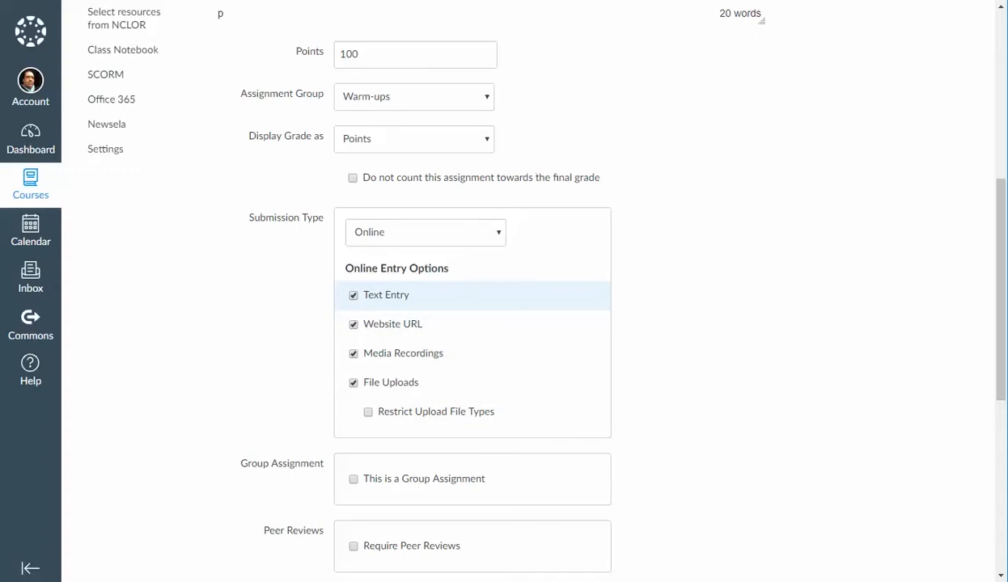
left_click(354, 325)
left_click(353, 354)
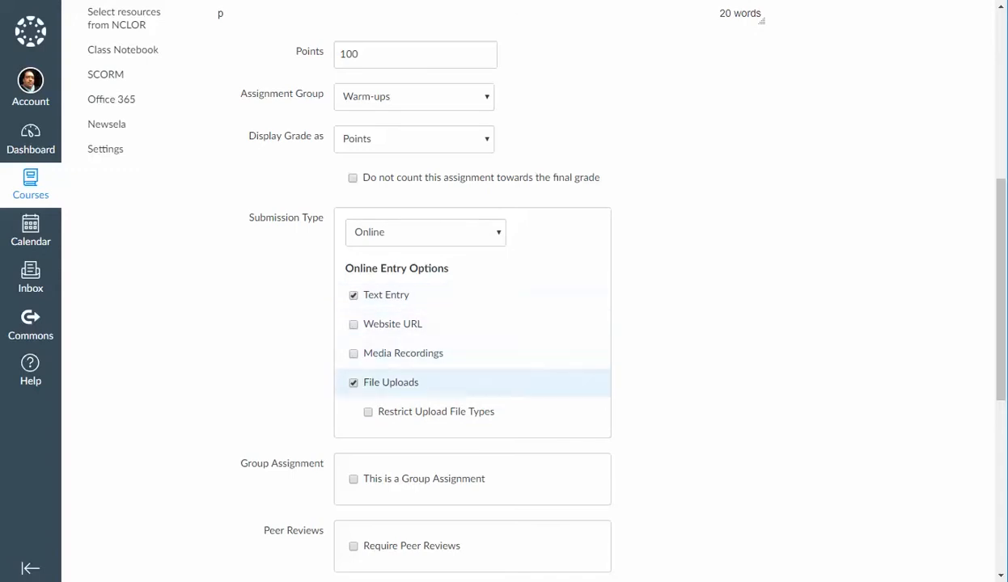
Try restricting the allowed upload file types to .docx
left_click(368, 413)
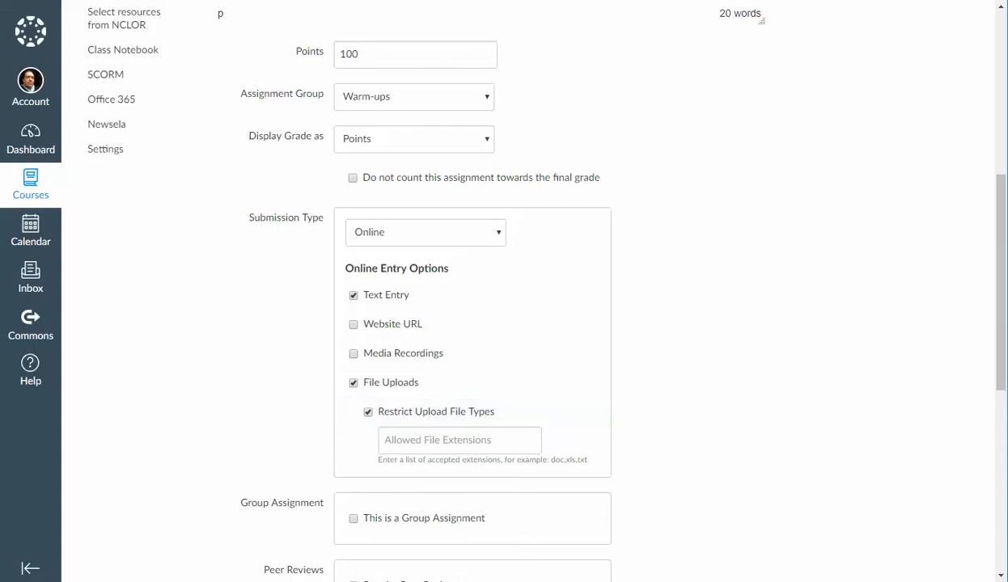
left_click(459, 441)
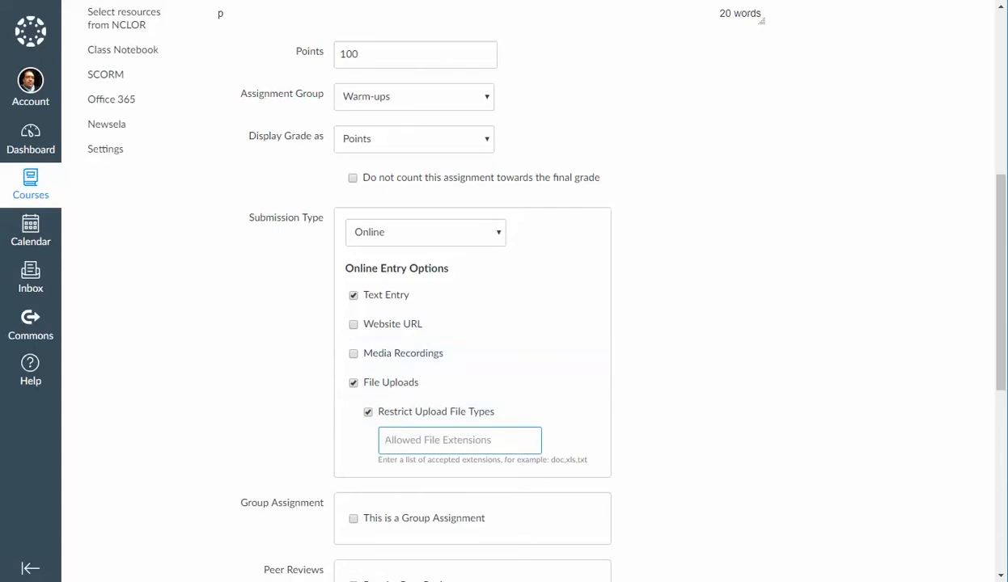
type(".d")
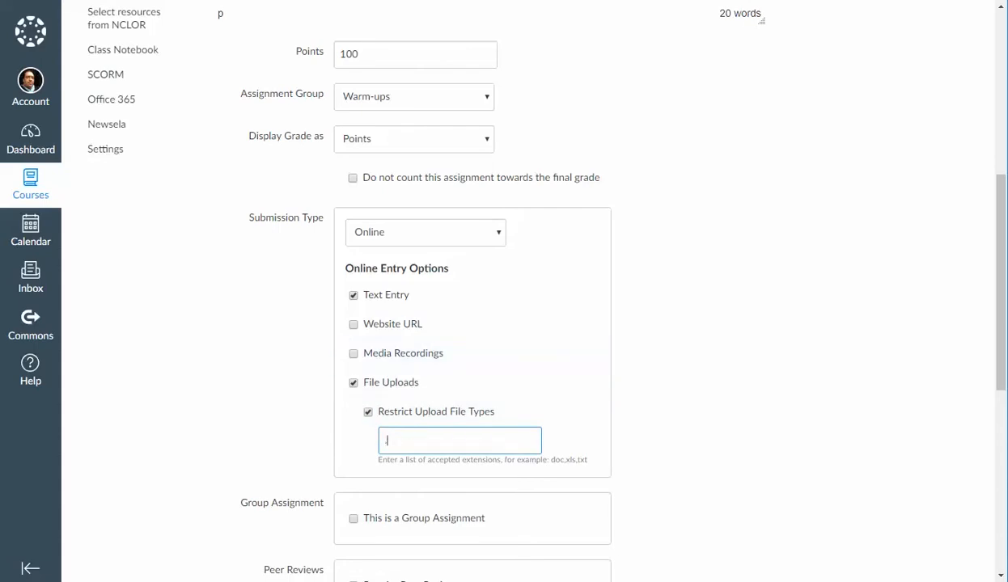
type("ocx")
left_click(368, 412)
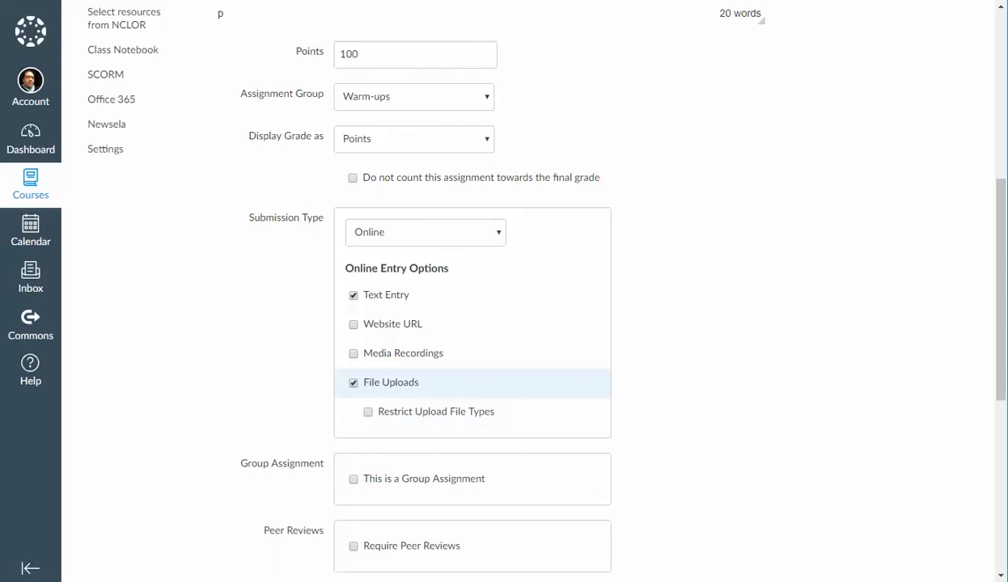
Turn off File Uploads as an online entry option
left_click(353, 383)
Try the Group Assignment, Require Peer Reviews and Moderated Grading options, switching each one back off
scroll(472, 323, "down", 2)
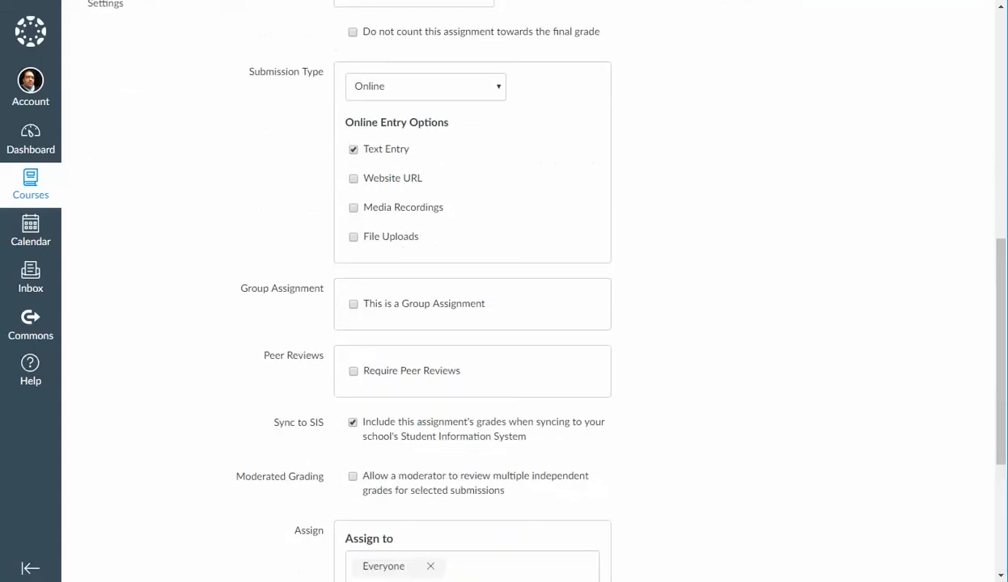
left_click(353, 305)
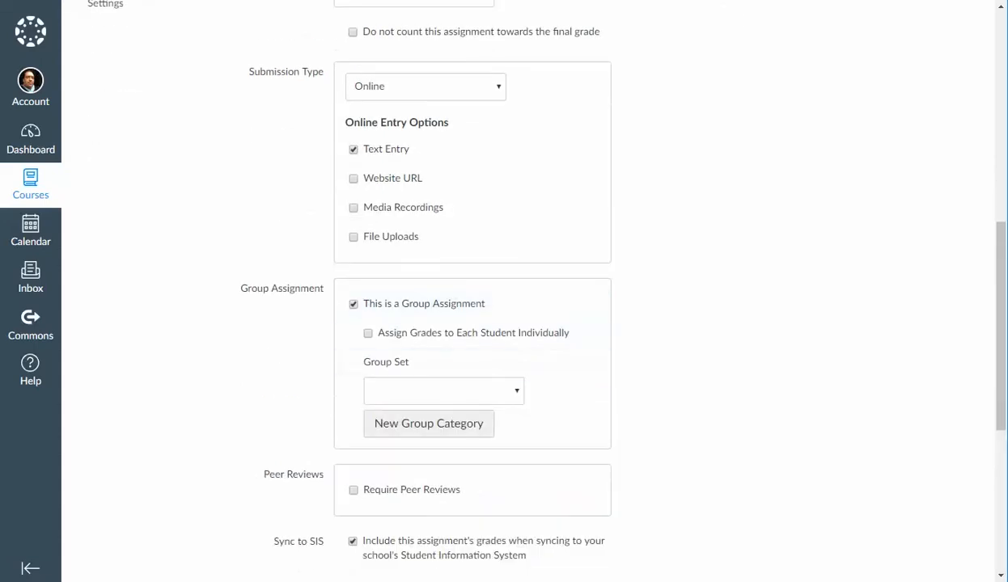
left_click(353, 304)
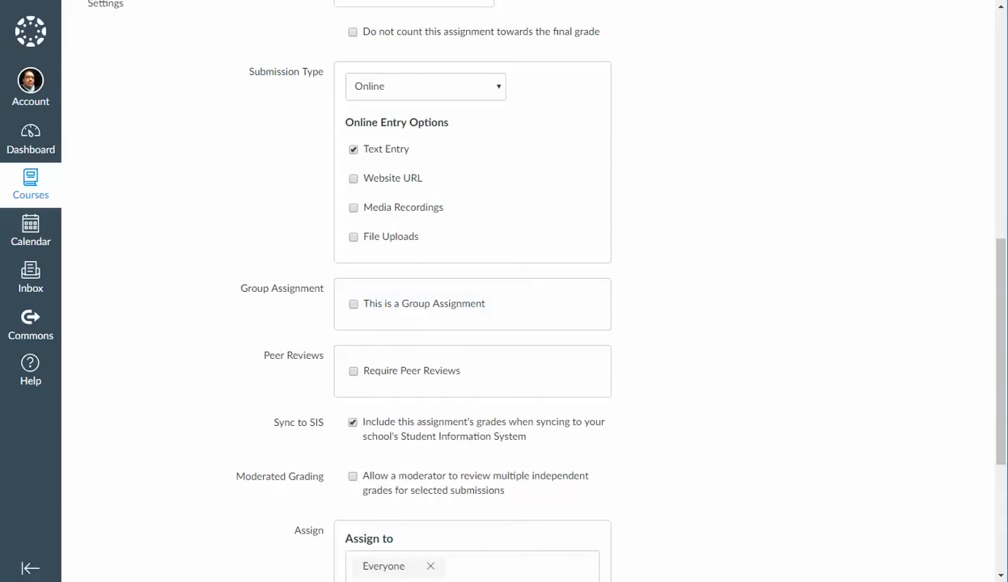
scroll(472, 324, "down", 2)
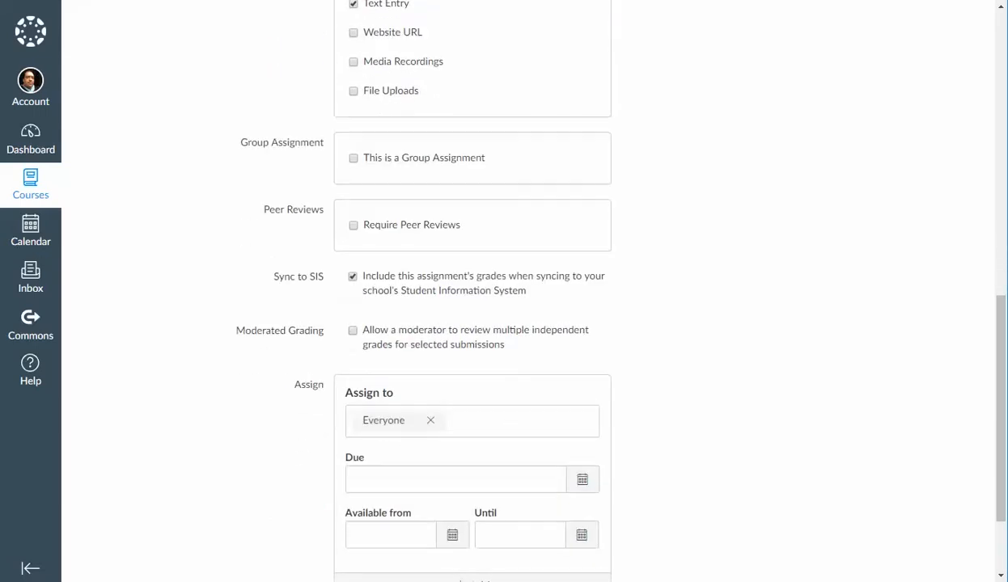
left_click(353, 225)
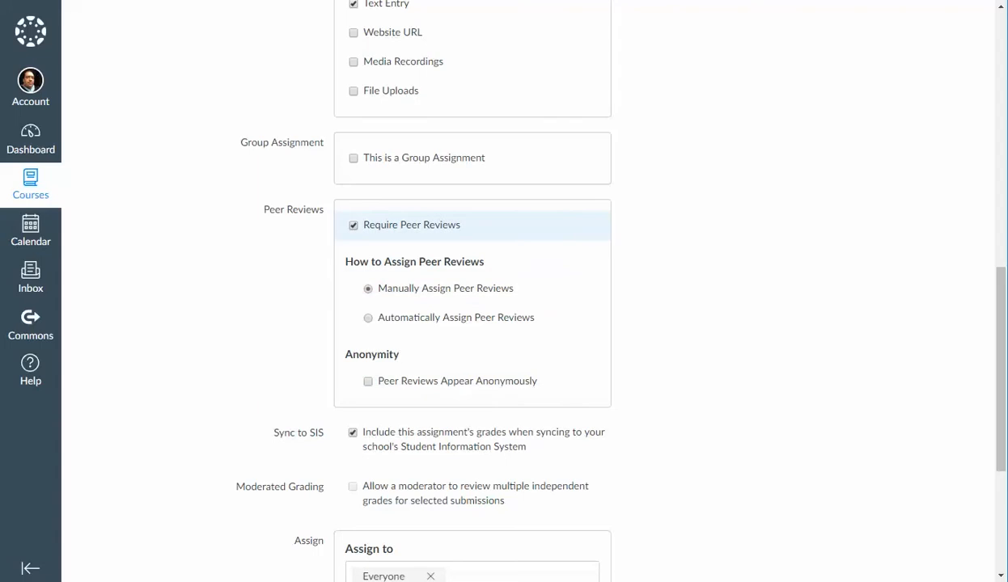
left_click(354, 225)
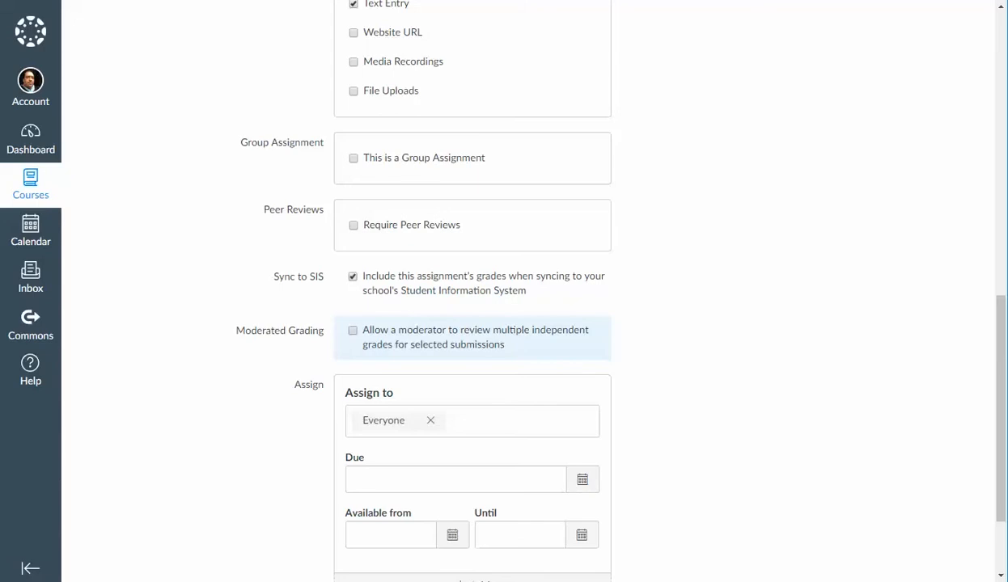
key("space")
key("space")
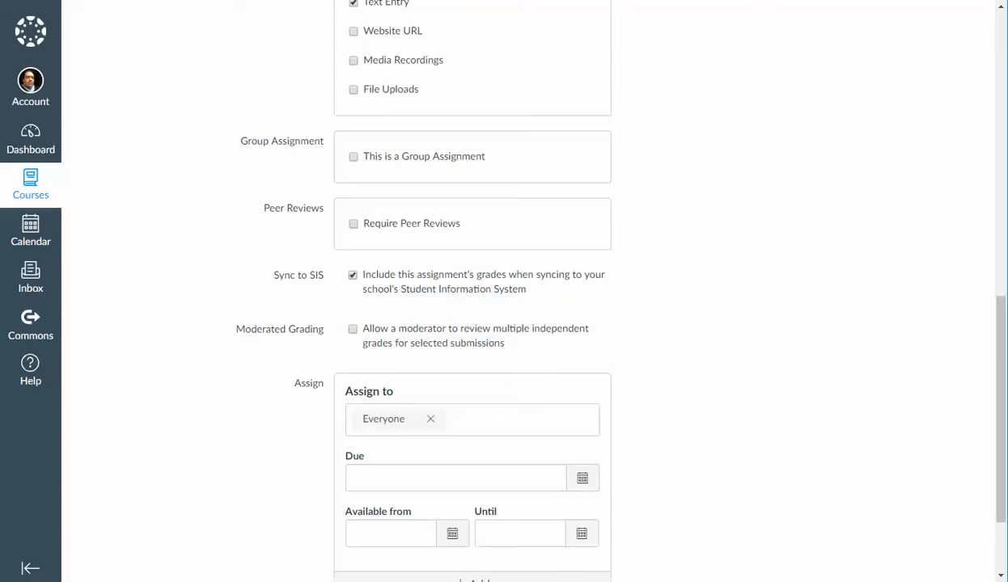
Look through the course sections and students that the assignment can be assigned to
scroll(517, 291, "down", 3)
left_click(511, 297)
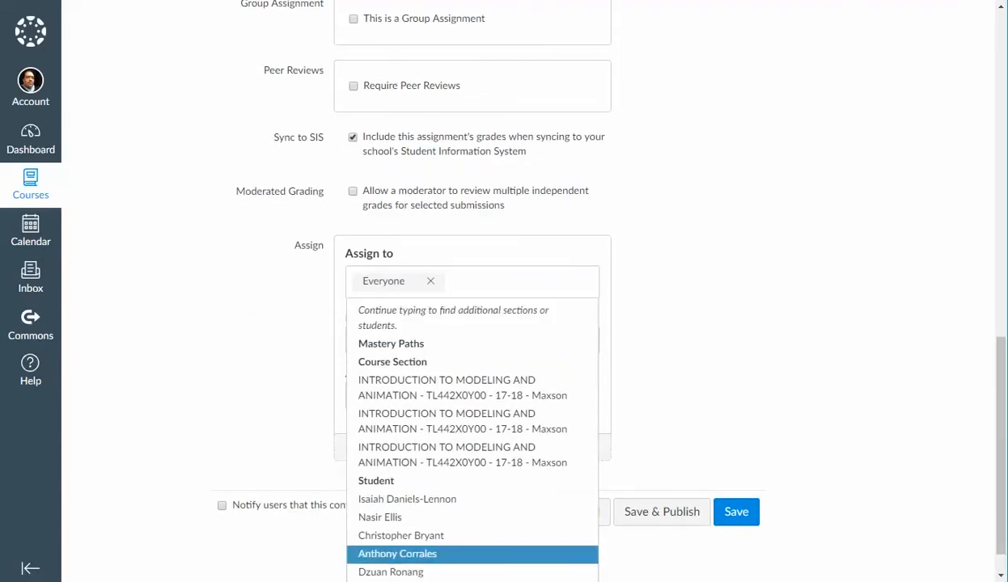
scroll(472, 493, "down", 1)
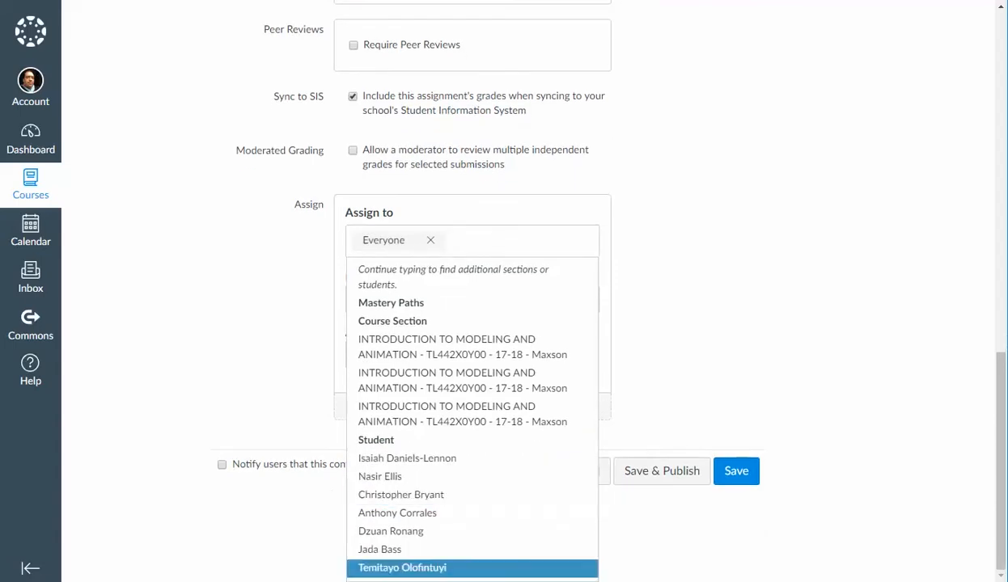
key("Escape")
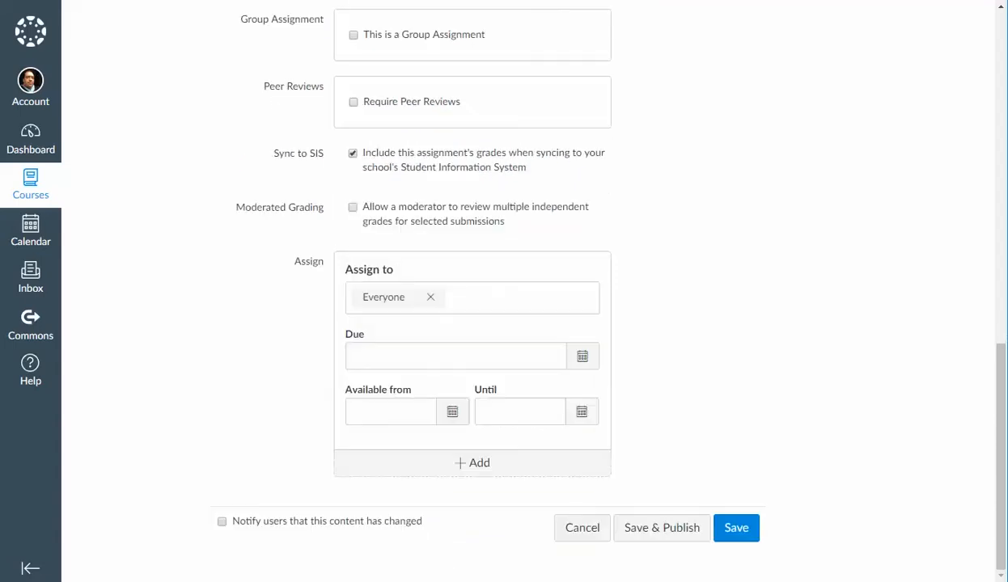
Set the assignment's due date for Everyone to May 11, 2018 at 11:59pm
left_click(582, 356)
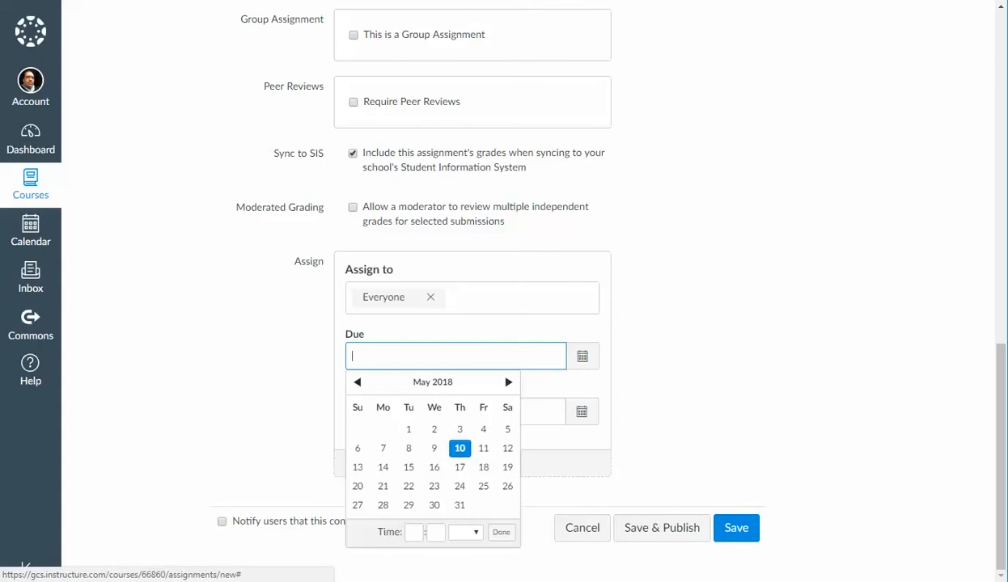
left_click(483, 448)
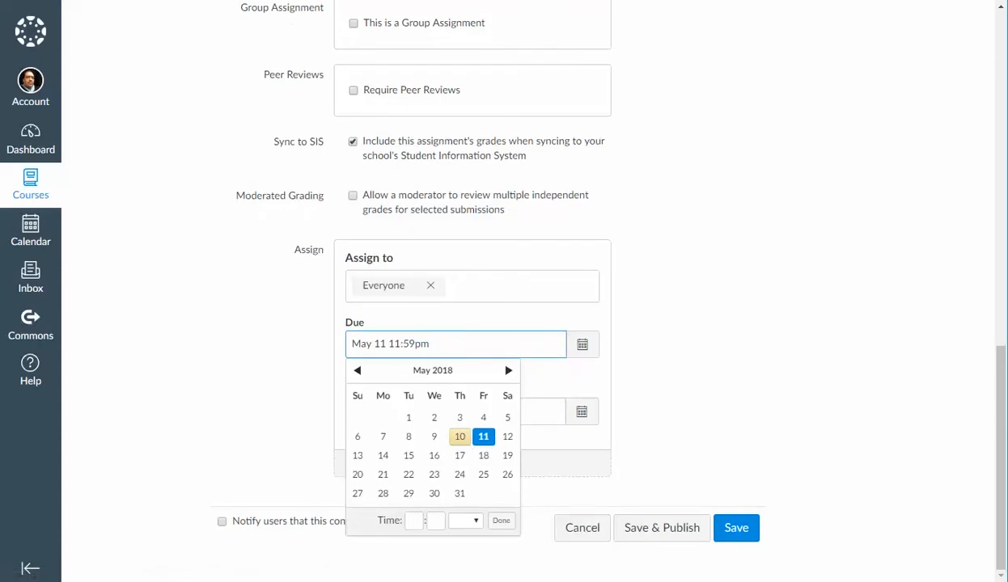
left_click(500, 521)
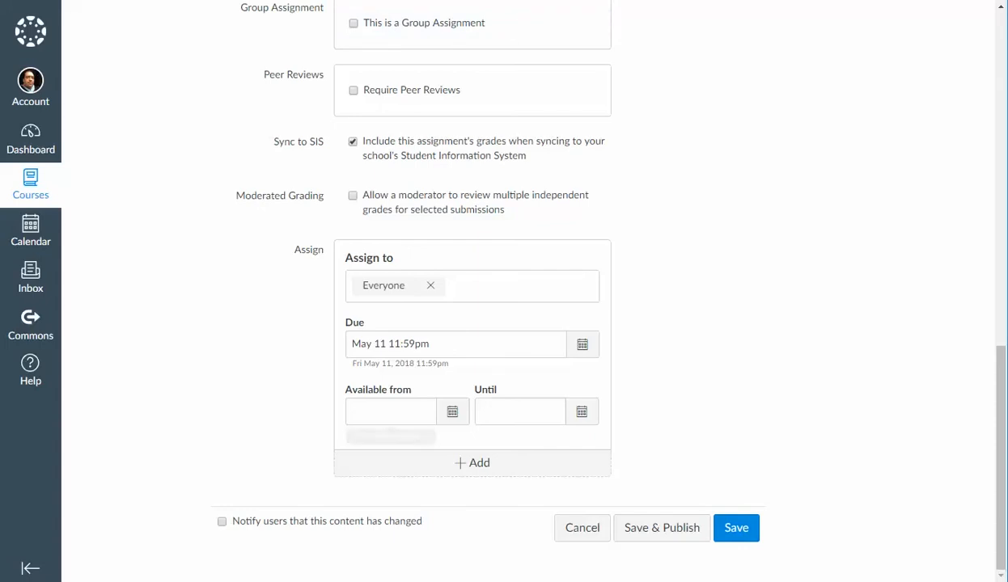
Make the assignment available from May 11 at 12am until May 12 at 11:59pm
left_click(452, 412)
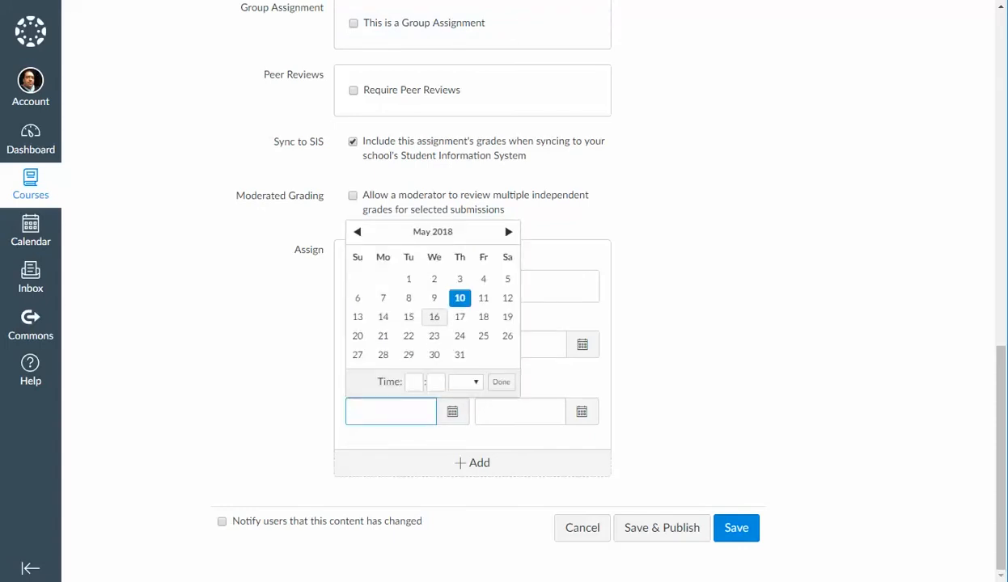
left_click(483, 297)
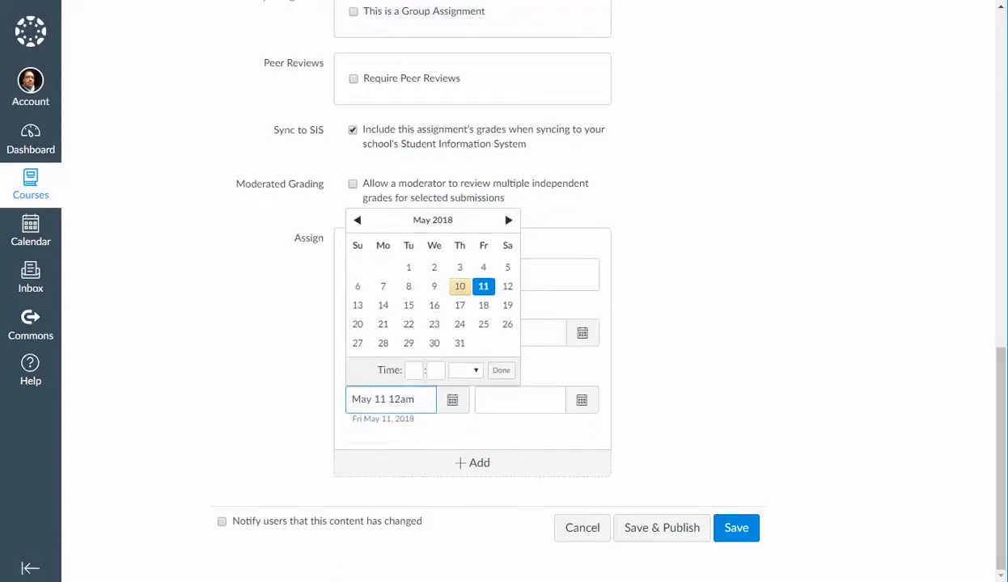
left_click(581, 400)
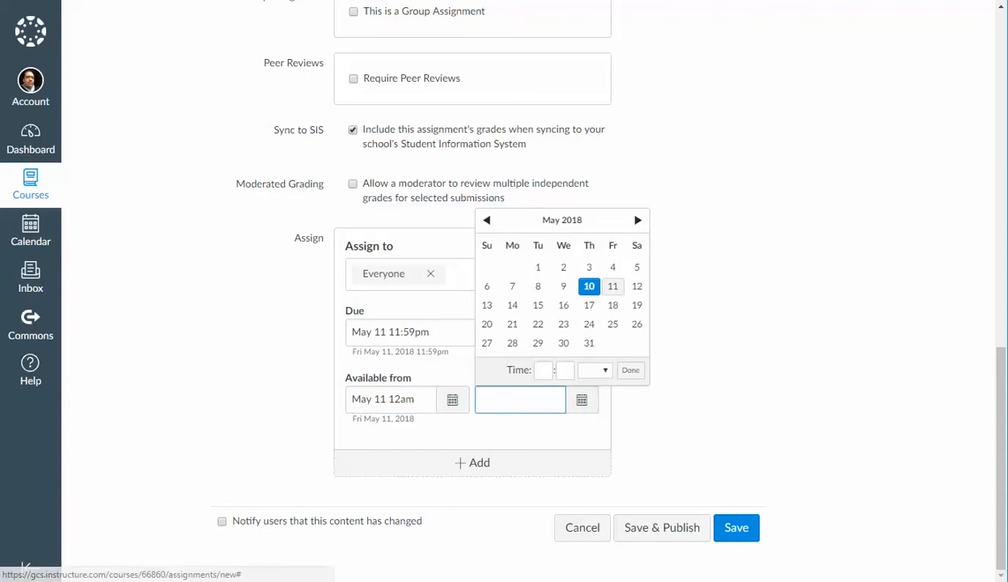
left_click(637, 287)
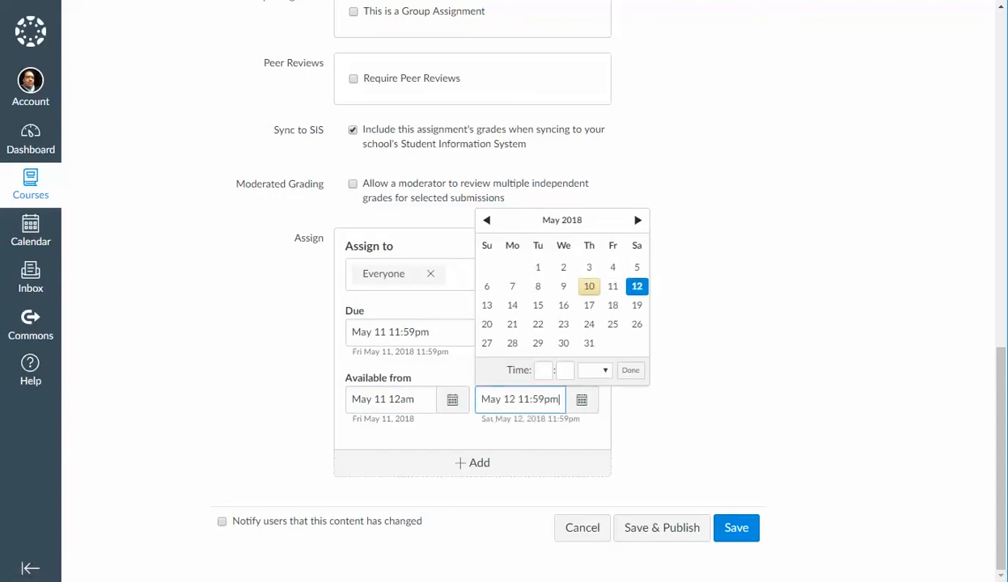
left_click(630, 371)
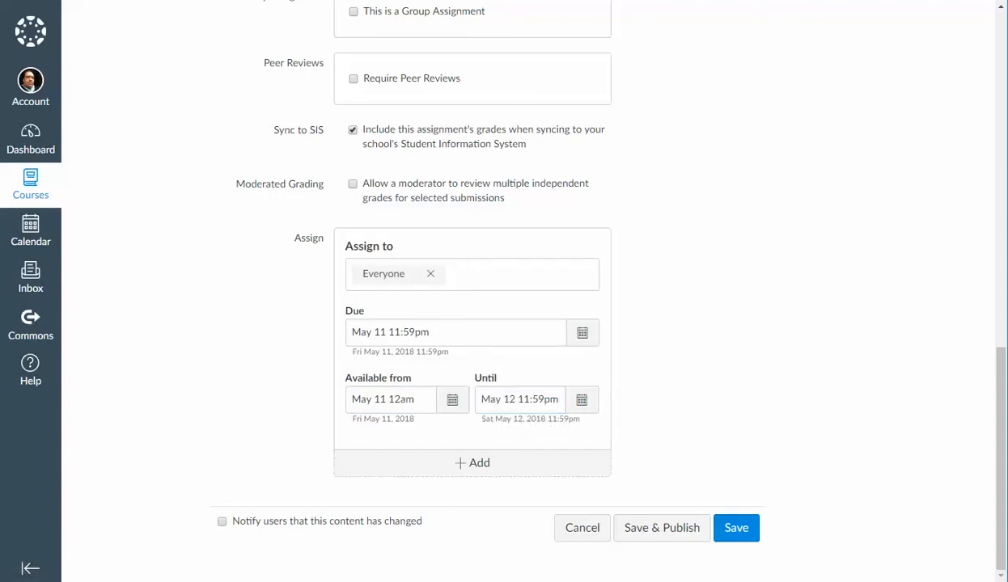
Try adding a second set of assignment dates for an INTRODUCTION TO MODELING AND ANIMATION course section
left_click(473, 463)
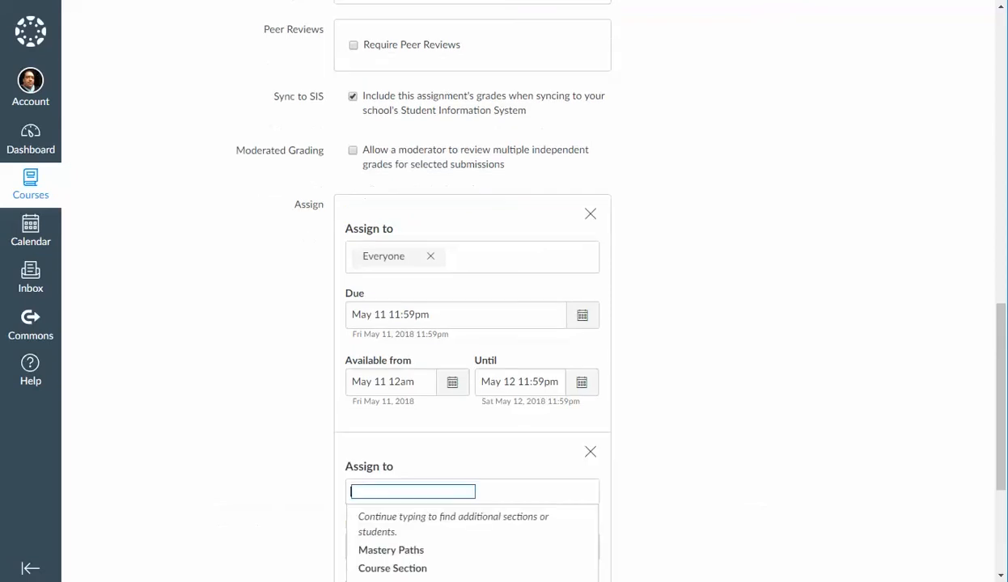
scroll(472, 443, "down", 2)
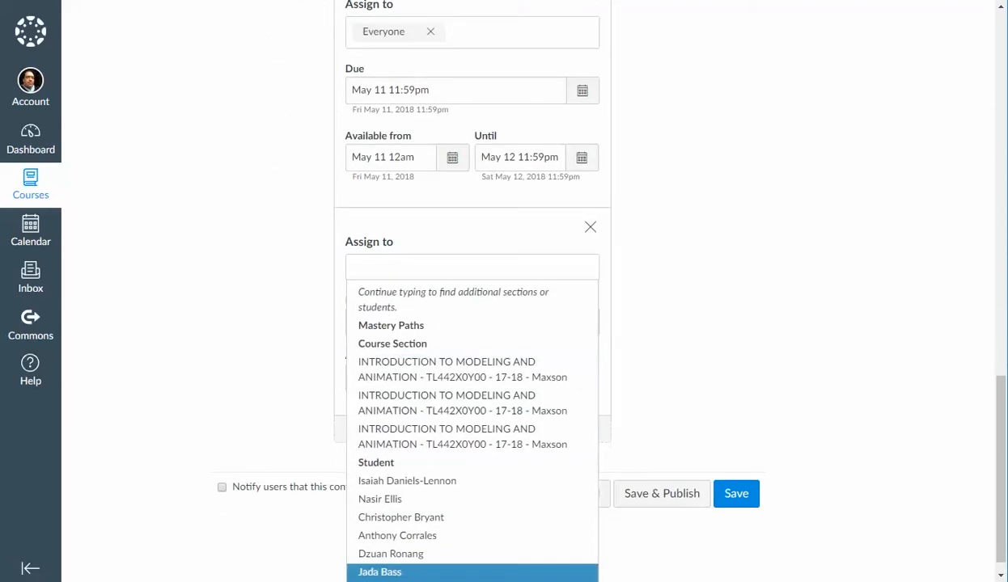
scroll(472, 324, "up", 3)
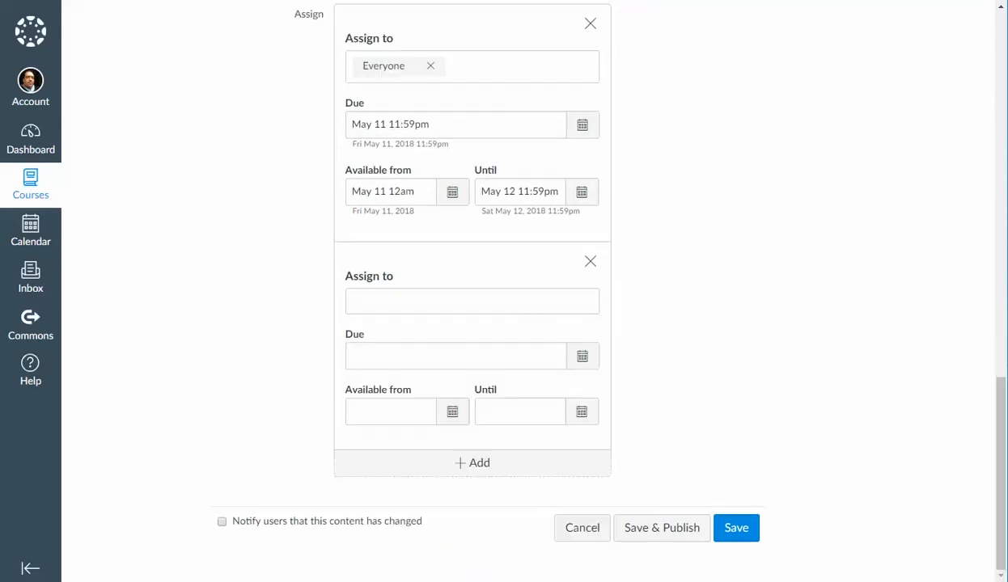
scroll(472, 324, "down", 2)
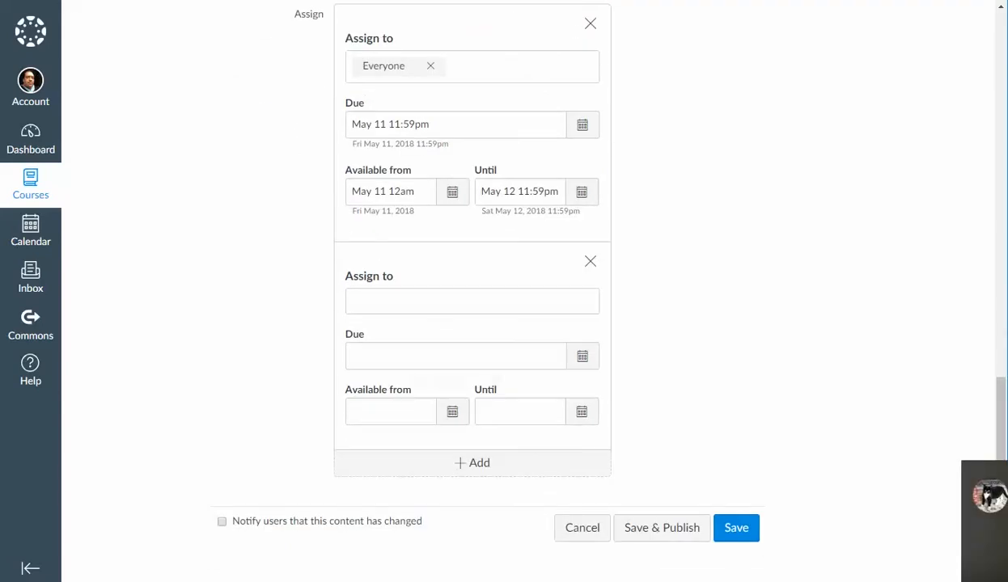
left_click(472, 302)
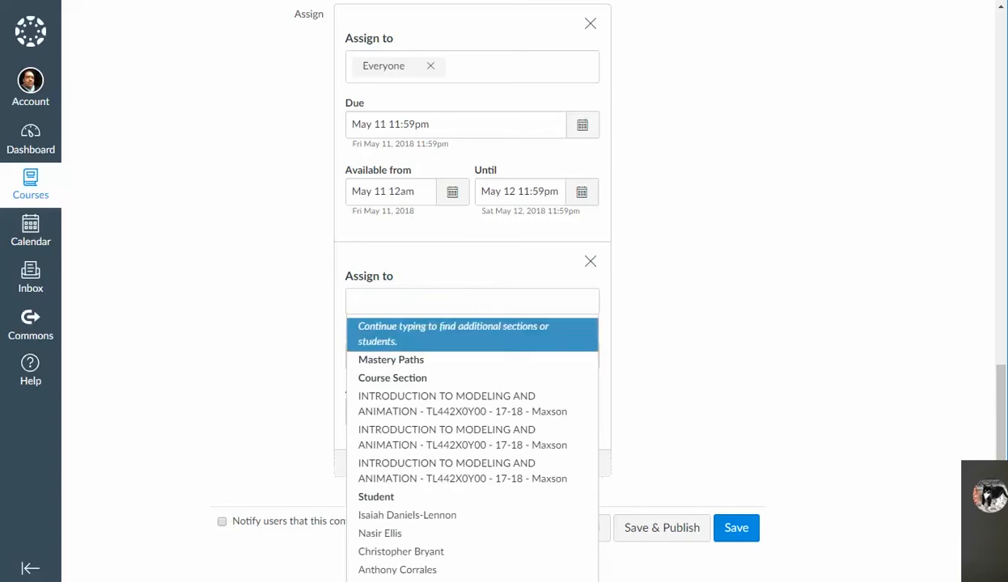
key("Return")
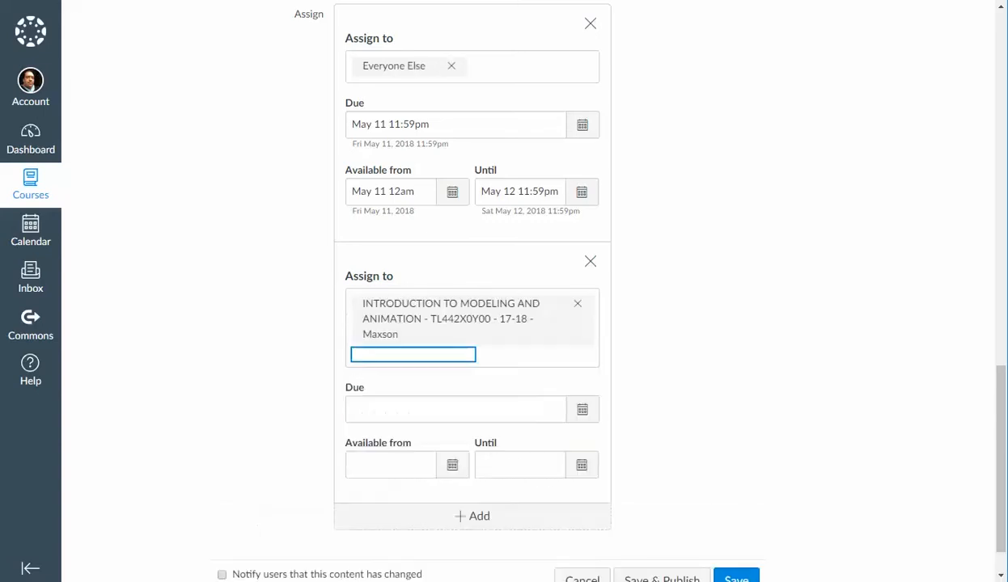
left_click(413, 355)
left_click(687, 364)
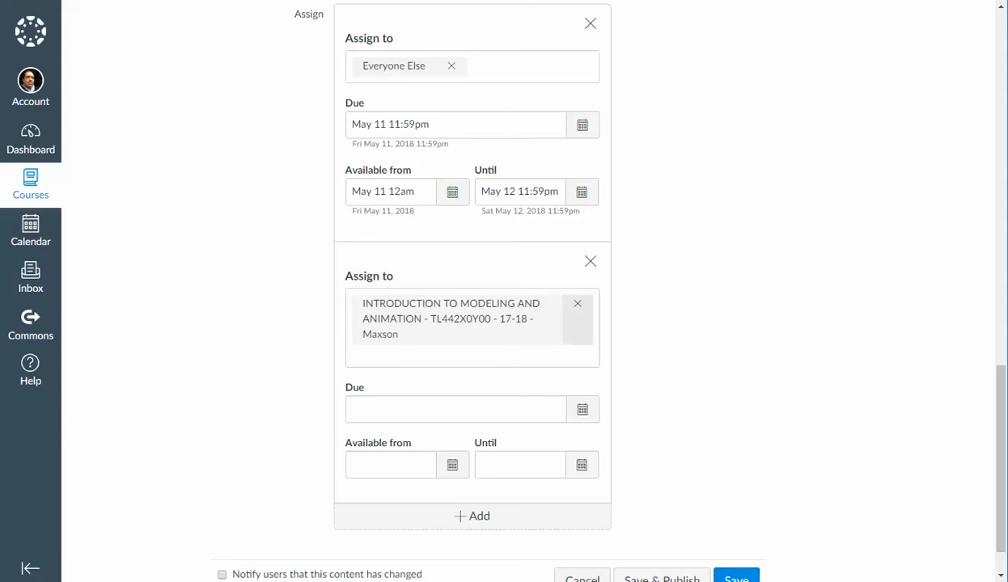
left_click(578, 304)
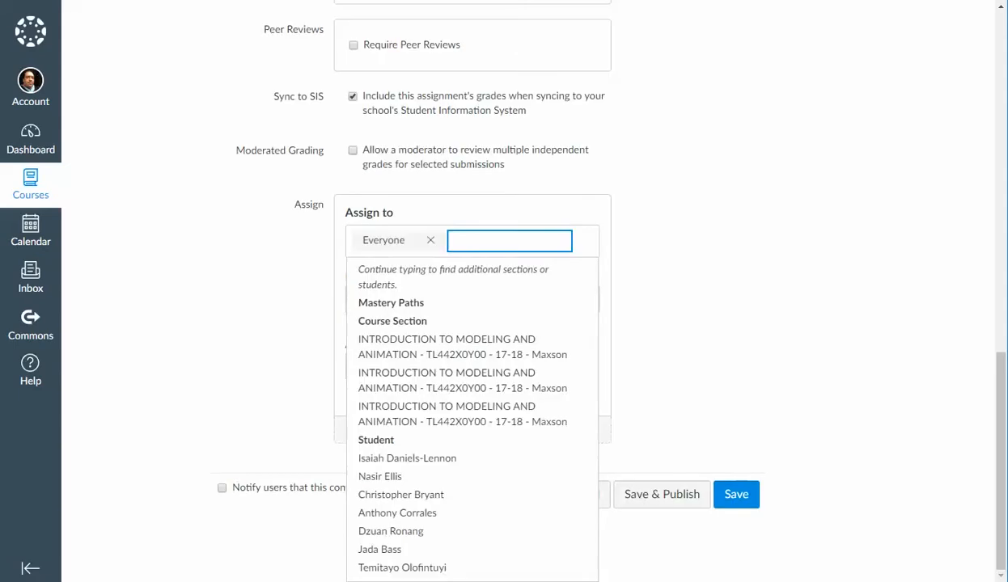
left_click(687, 340)
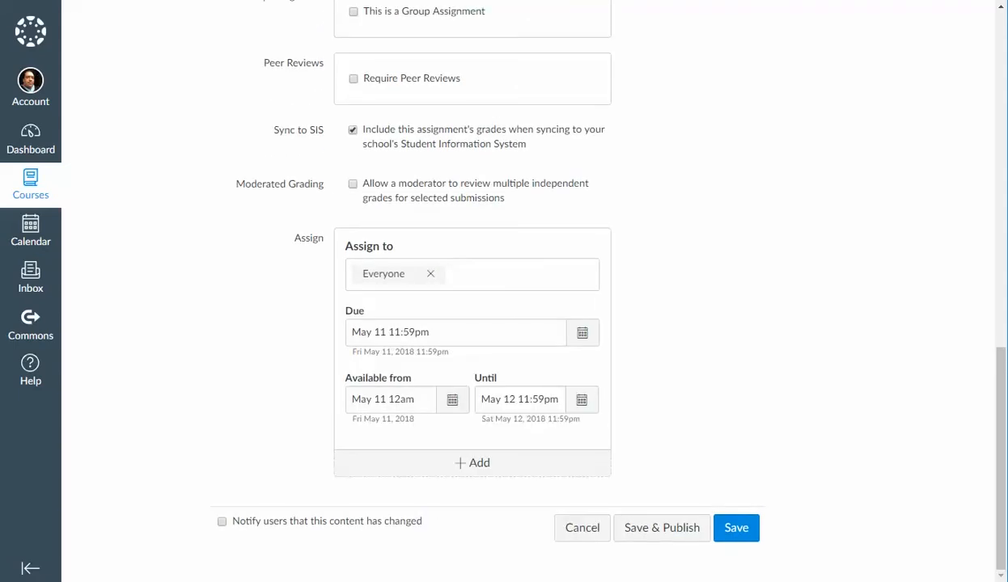
Save and publish the Biology Warm-up assignment, and return to the course's Assignments list
scroll(528, 324, "up", 2)
scroll(528, 324, "down", 2)
left_click(736, 528)
scroll(534, 324, "up", 2)
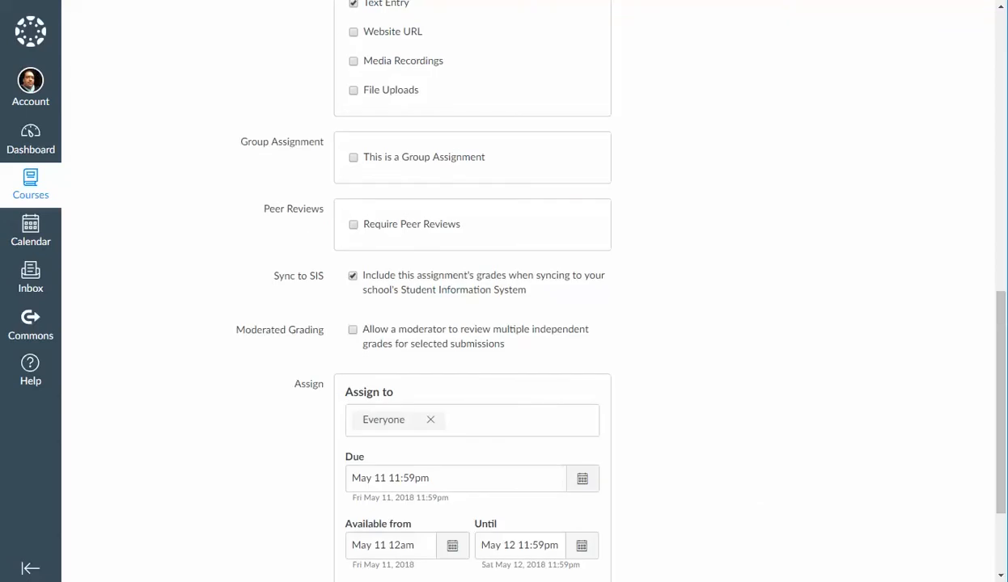
scroll(534, 324, "down", 2)
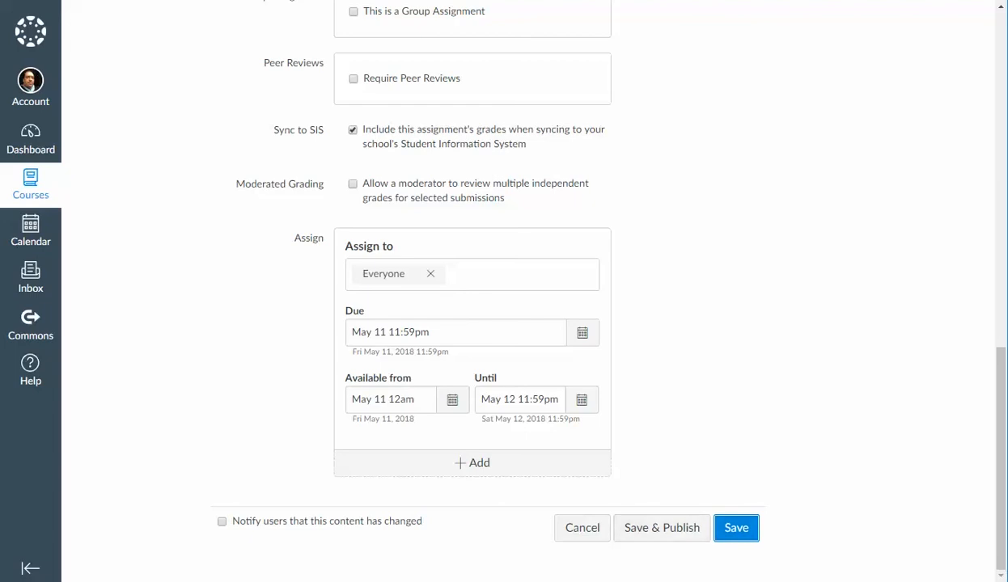
left_click(662, 527)
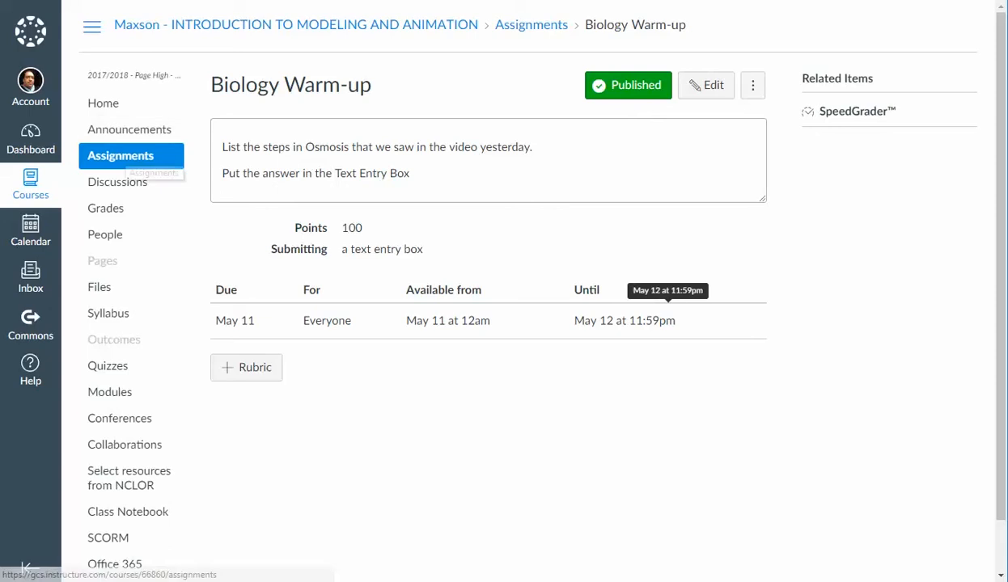
left_click(158, 168)
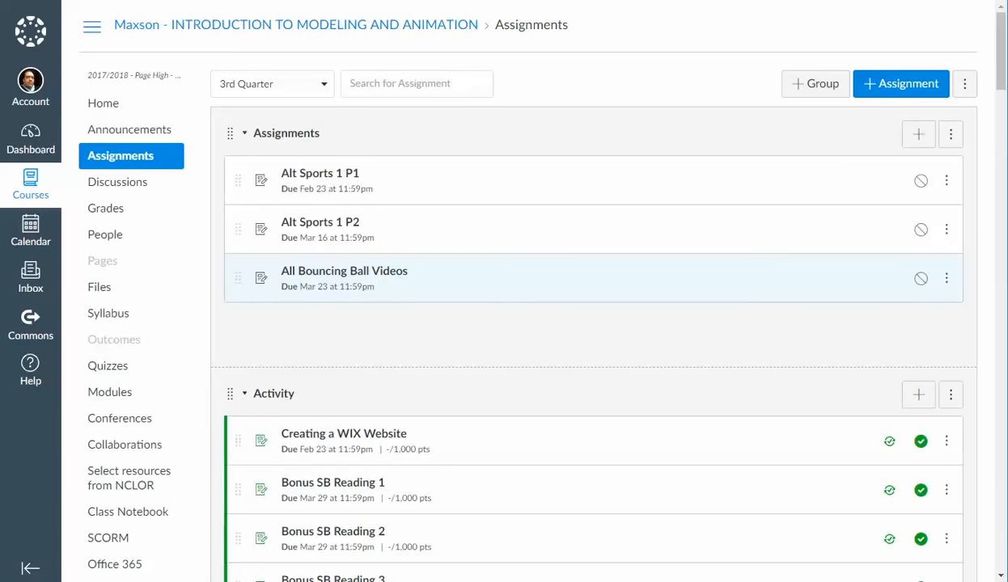
Look through the 3rd Quarter assignments for Biology Warm-up, and switch the list's grading period to 4th Quarter
scroll(593, 291, "down", 20)
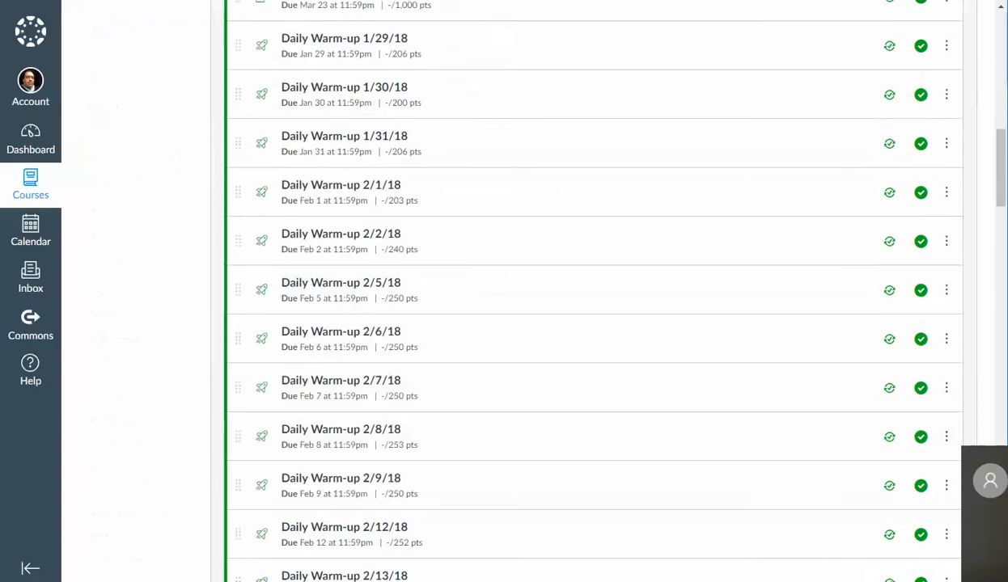
scroll(594, 239, "down", 20)
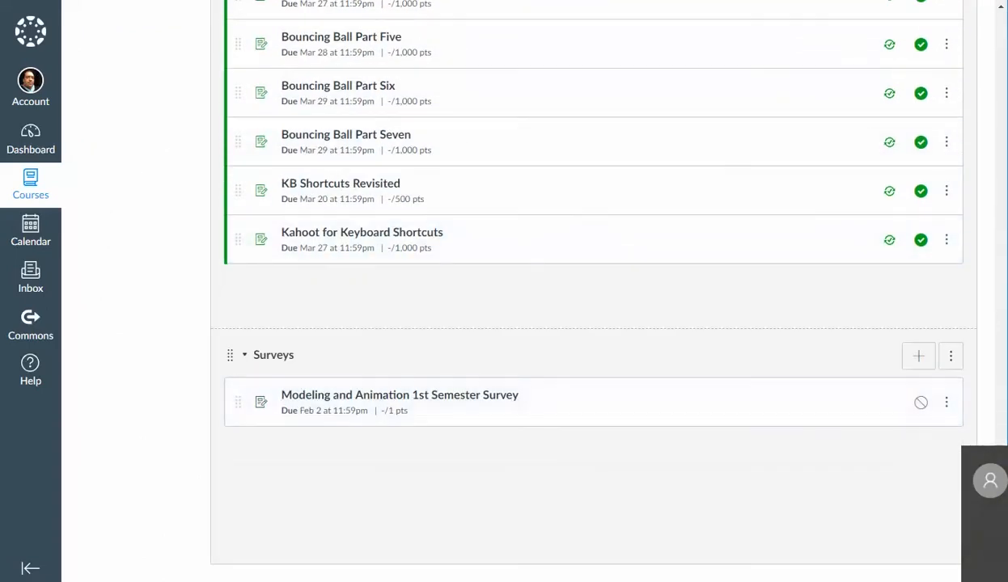
scroll(405, 363, "up", 3)
scroll(593, 364, "up", 10)
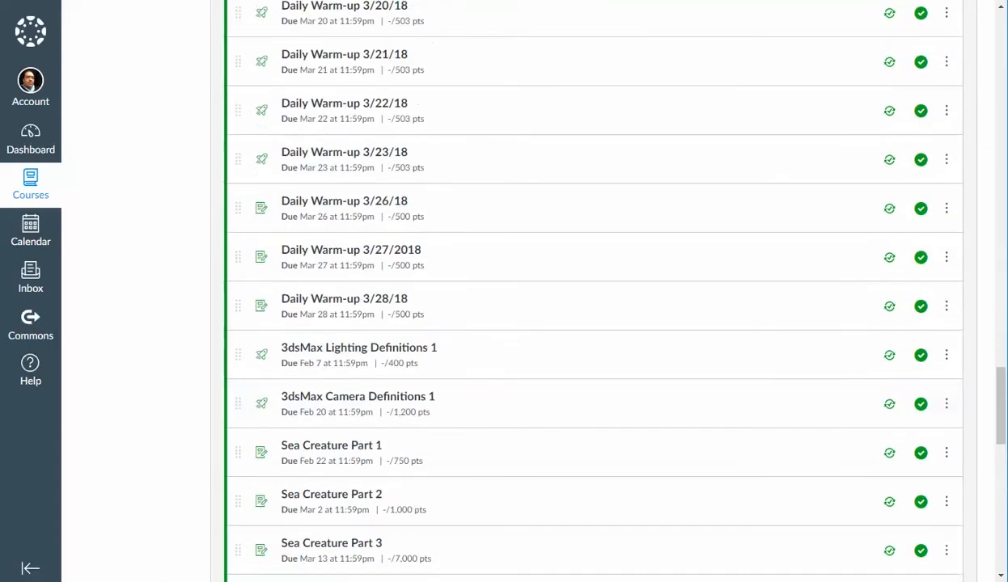
scroll(594, 388, "up", 15)
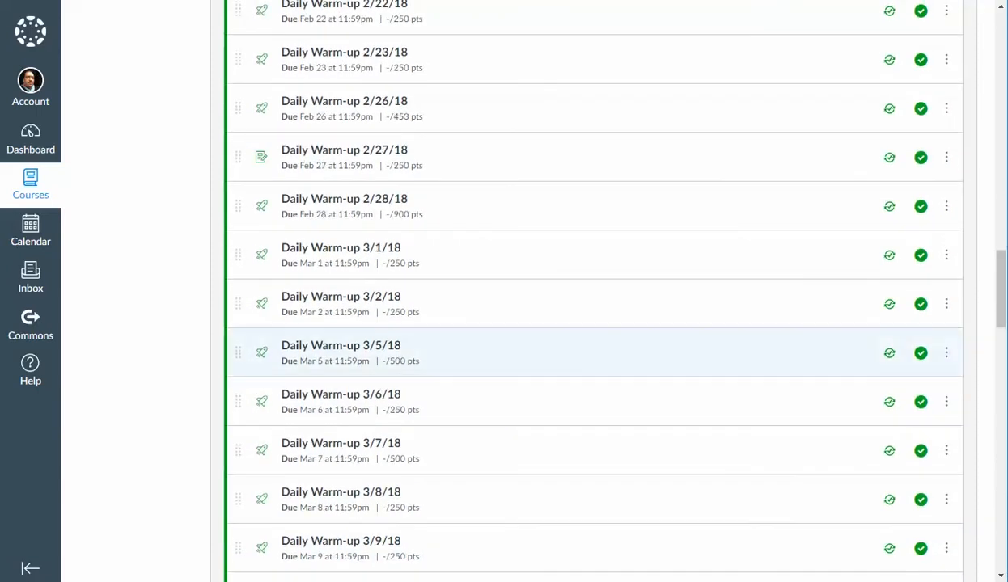
scroll(594, 364, "up", 12)
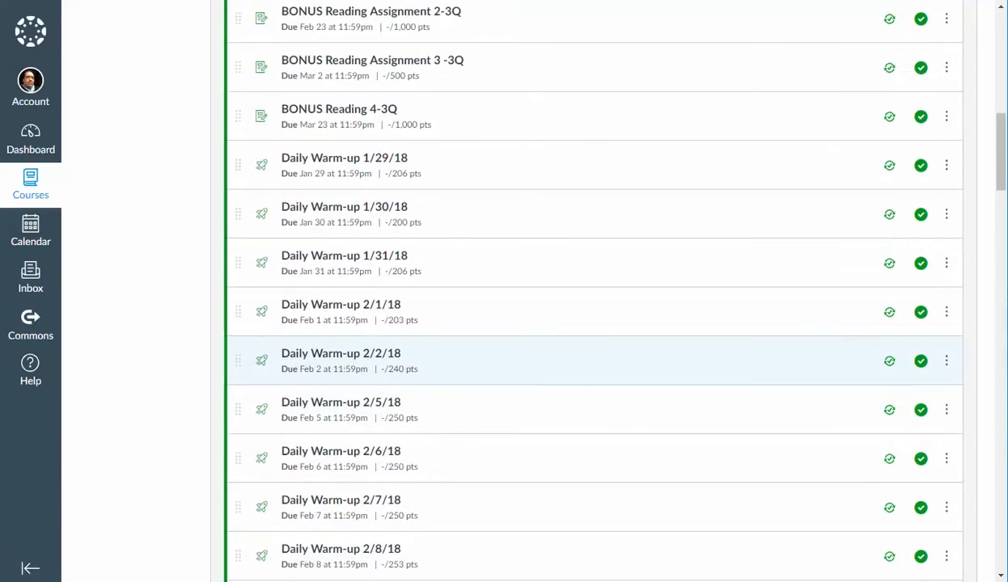
scroll(593, 364, "up", 5)
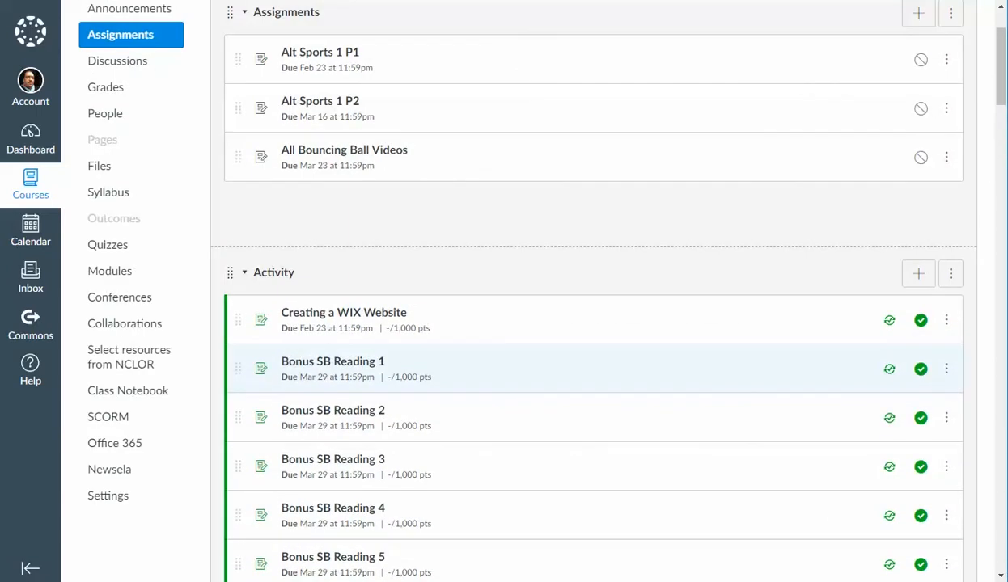
scroll(593, 369, "up", 2)
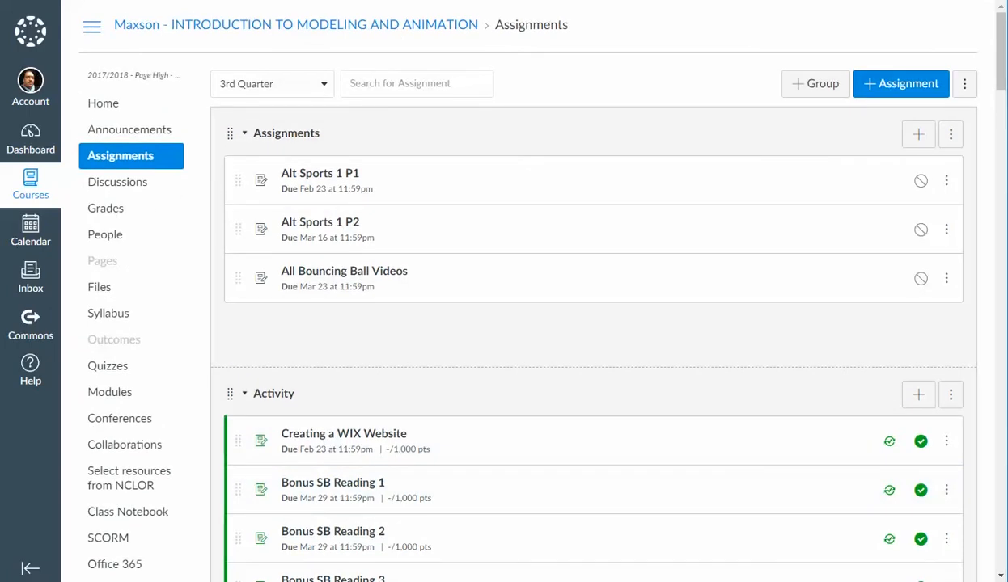
left_click(272, 84)
left_click(258, 157)
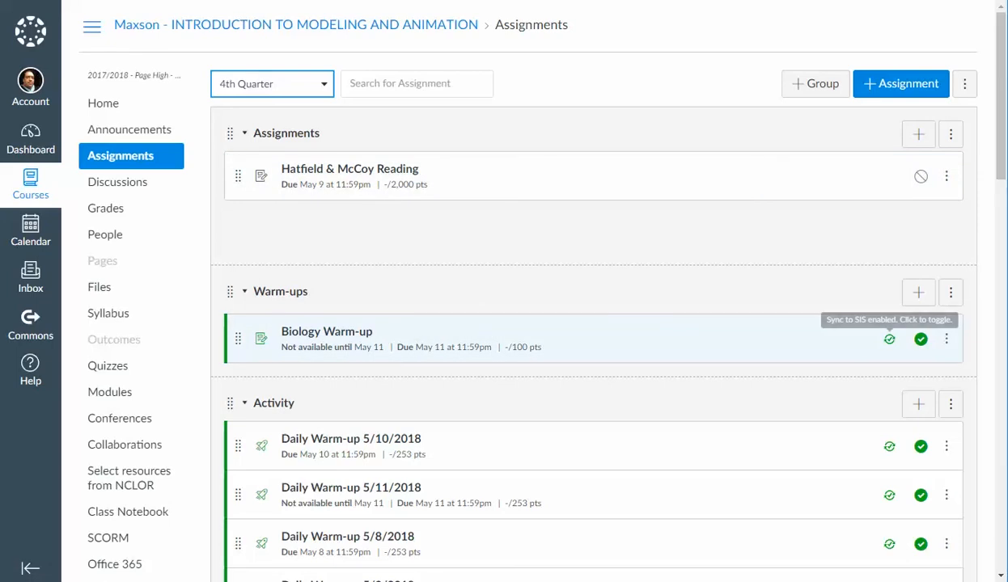
Disable Sync to SIS for the Biology Warm-up assignment and unpublish it
left_click(889, 339)
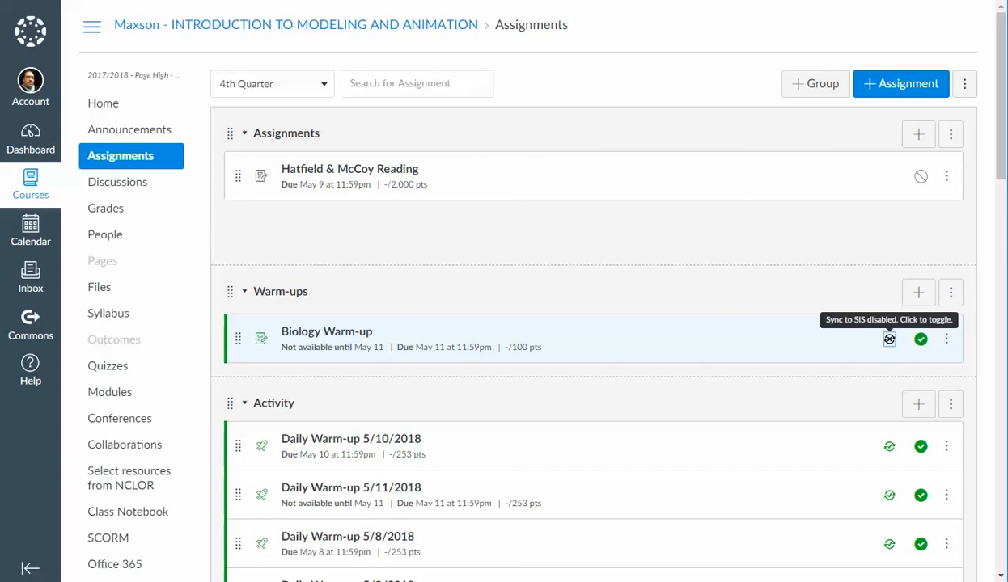
left_click(888, 339)
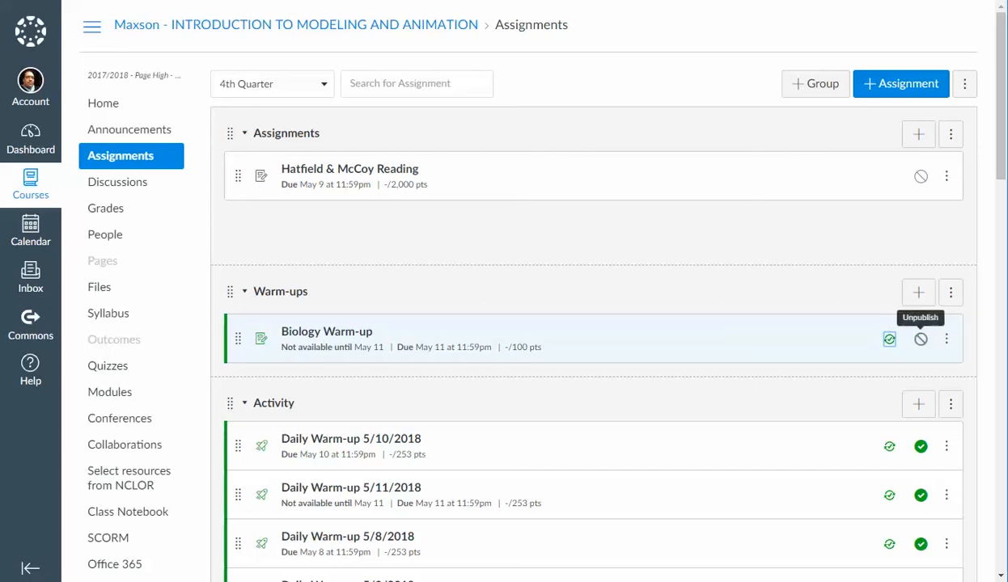
left_click(889, 339)
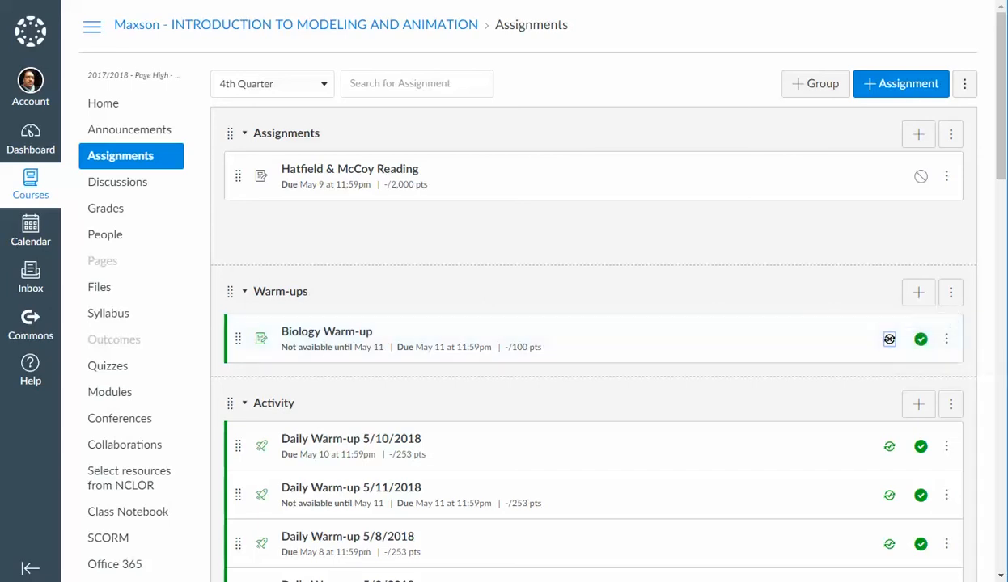
left_click(920, 339)
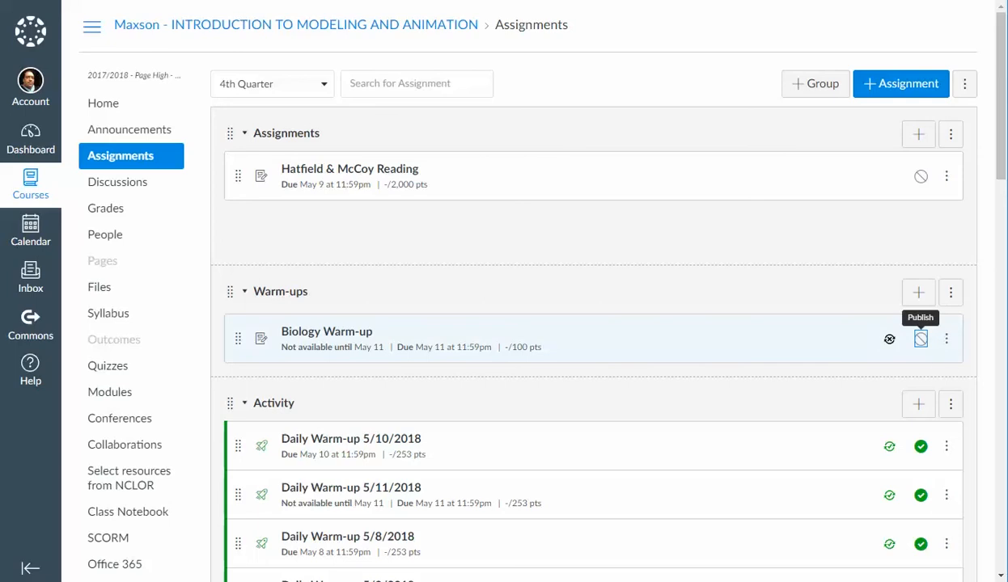
View the available actions for the Biology Warm-up assignment and for the Warm-ups group
left_click(946, 339)
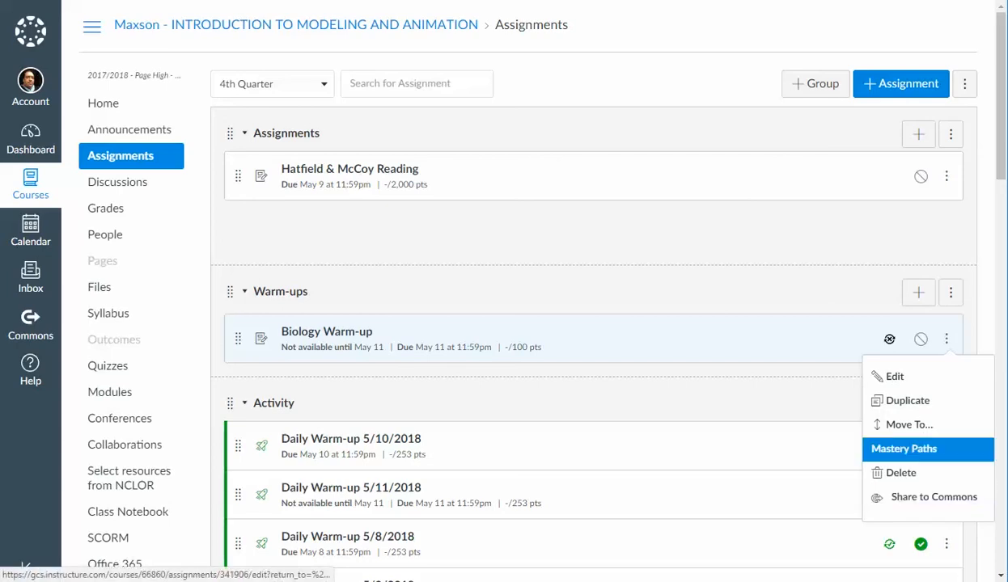
left_click(950, 292)
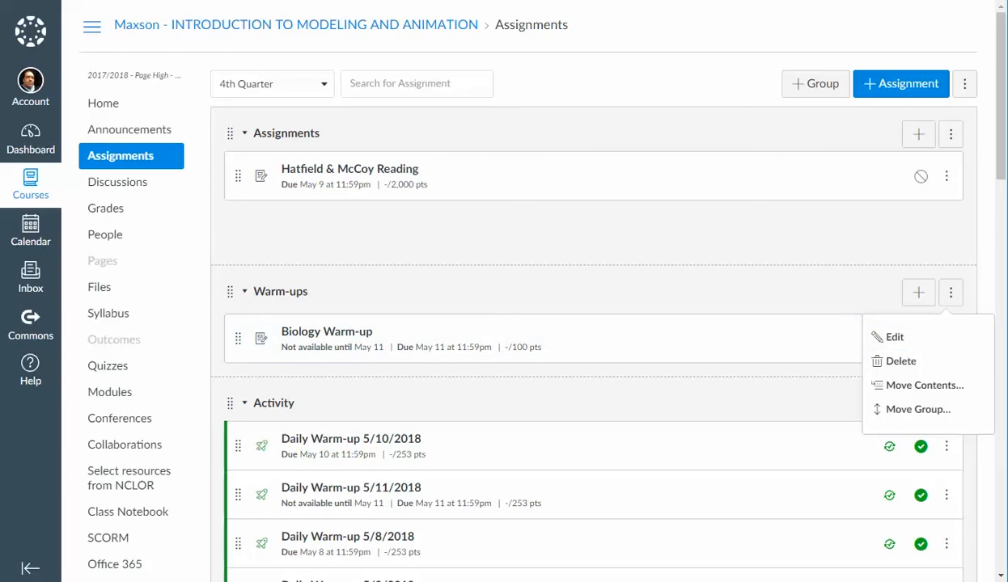
key("Escape")
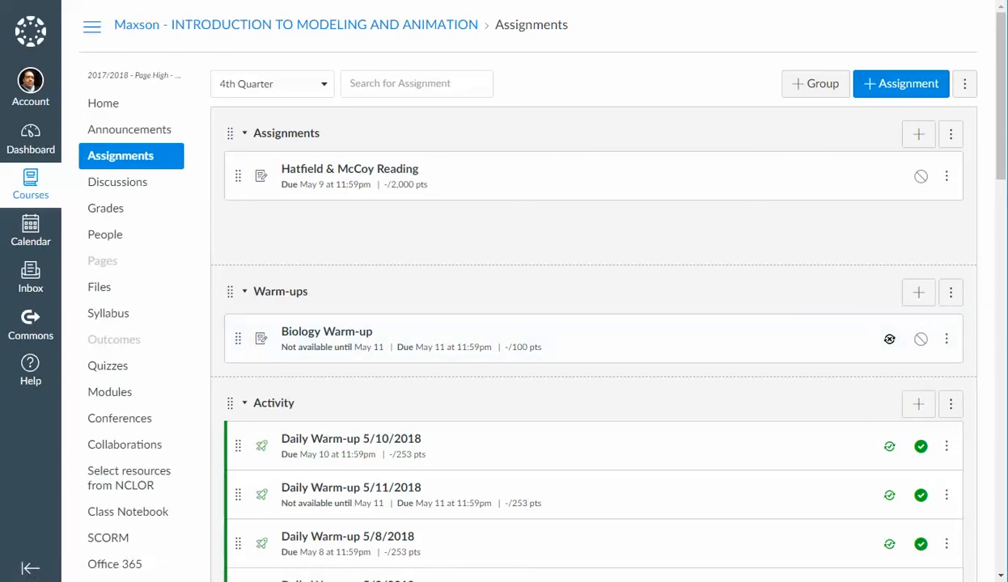
Review the Biology Warm-up details and edit settings without saving changes, and return to the Assignments list
left_click(327, 331)
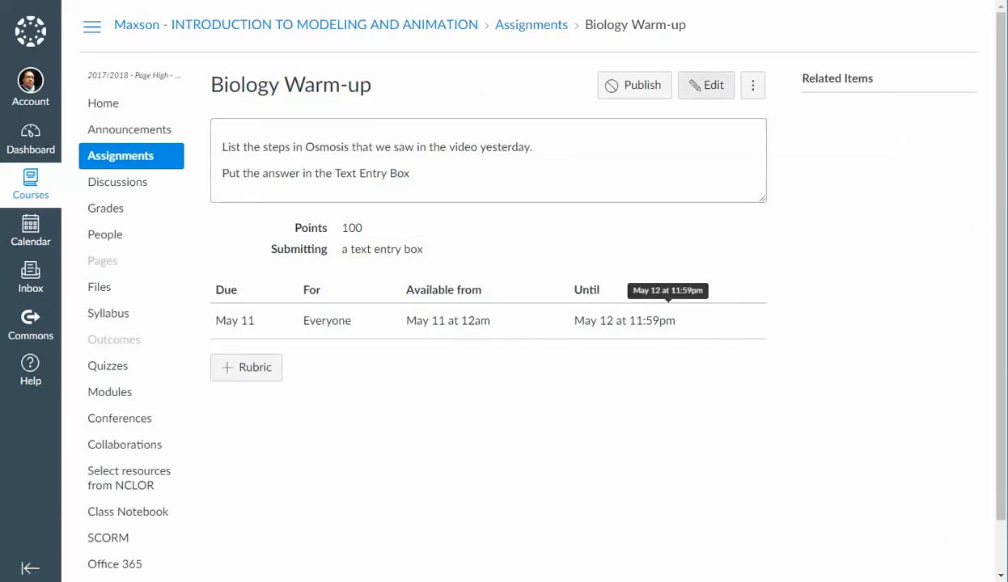
left_click(706, 85)
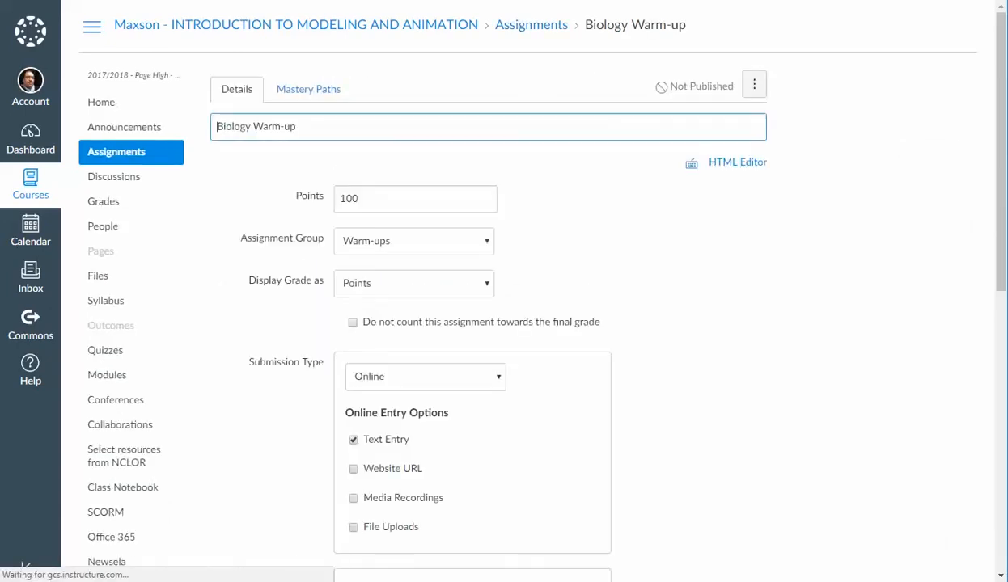
scroll(485, 324, "down", 12)
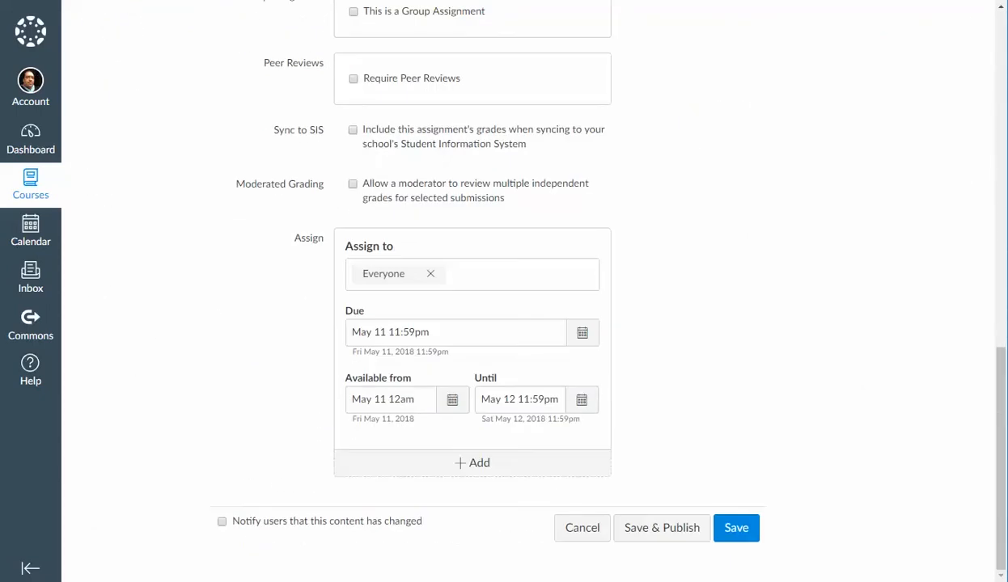
left_click(582, 527)
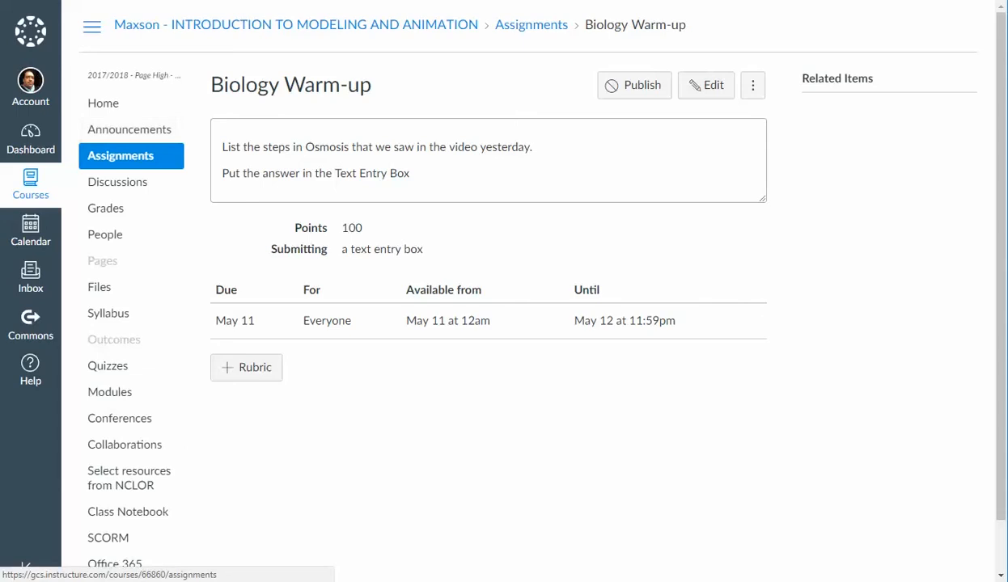
left_click(121, 157)
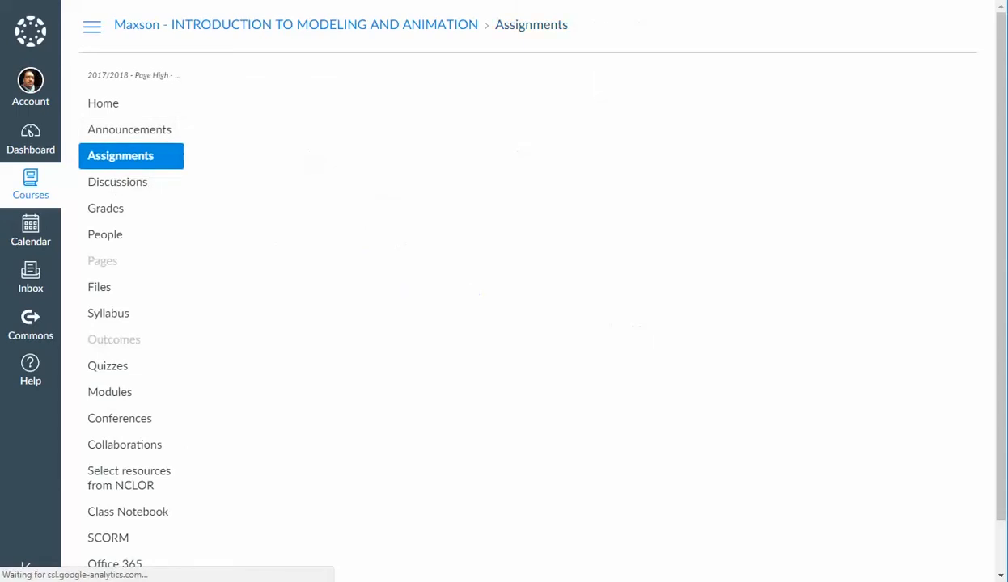